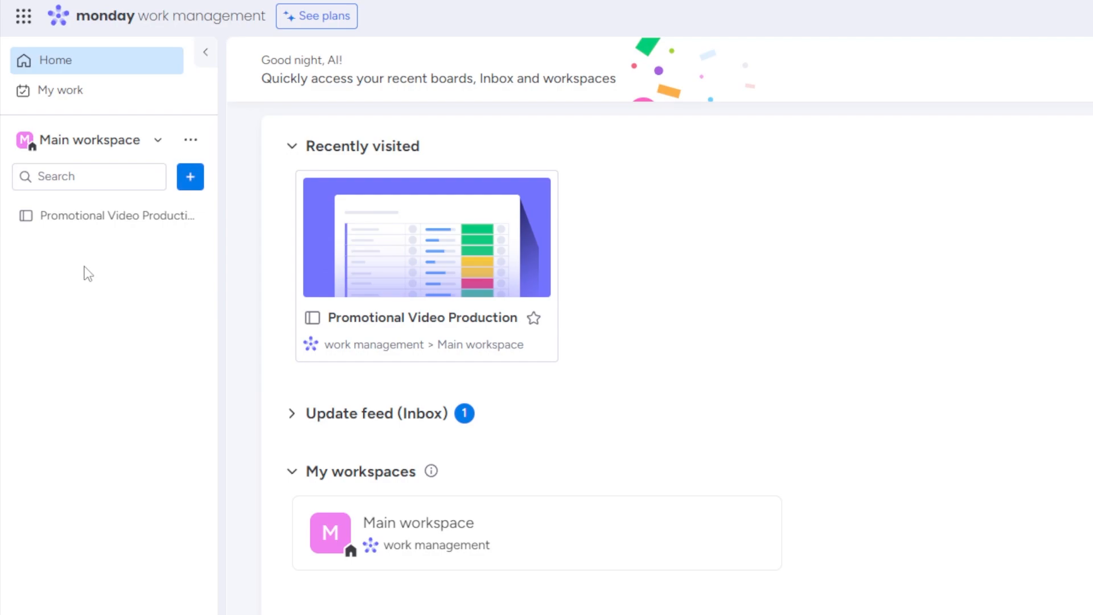
# Browse the template center, including the Content Production and From our experts categories, and close it
pyautogui.click(192, 179)
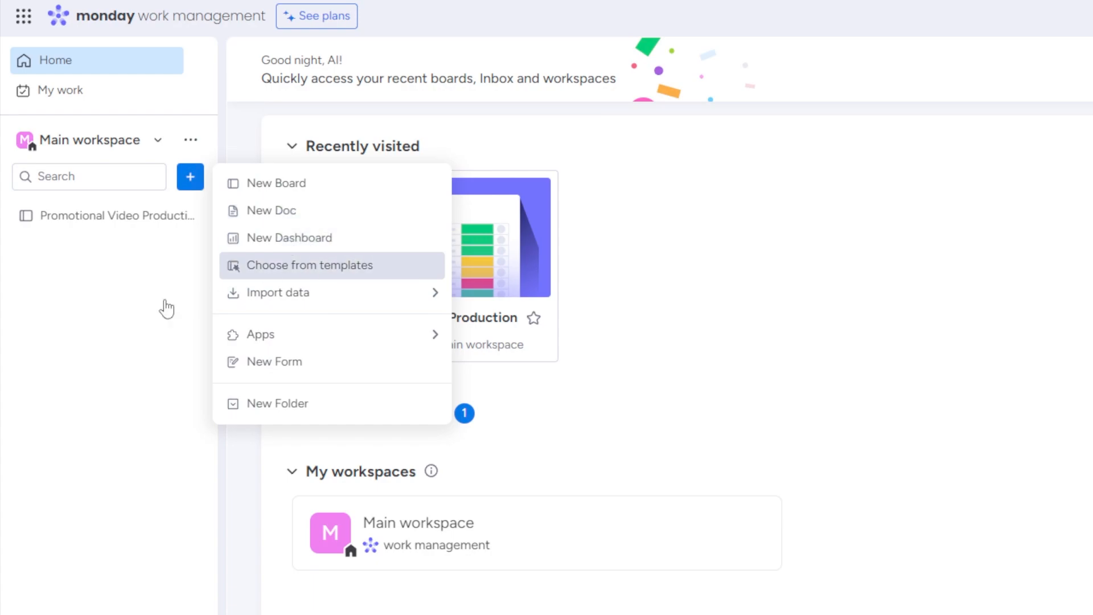
pyautogui.click(74, 347)
pyautogui.click(190, 177)
pyautogui.click(333, 272)
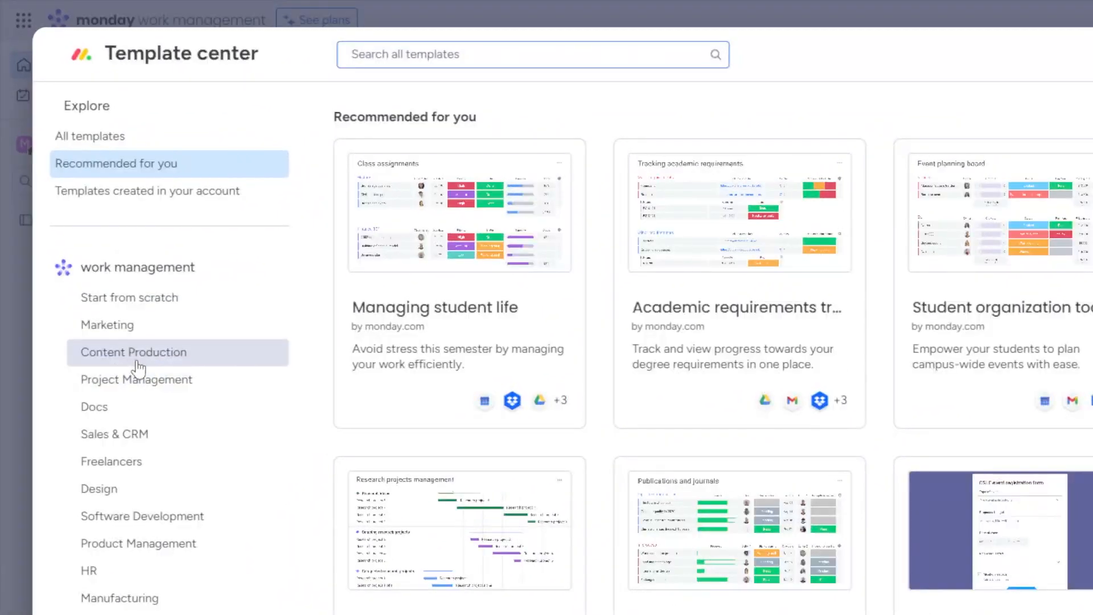
pyautogui.click(91, 239)
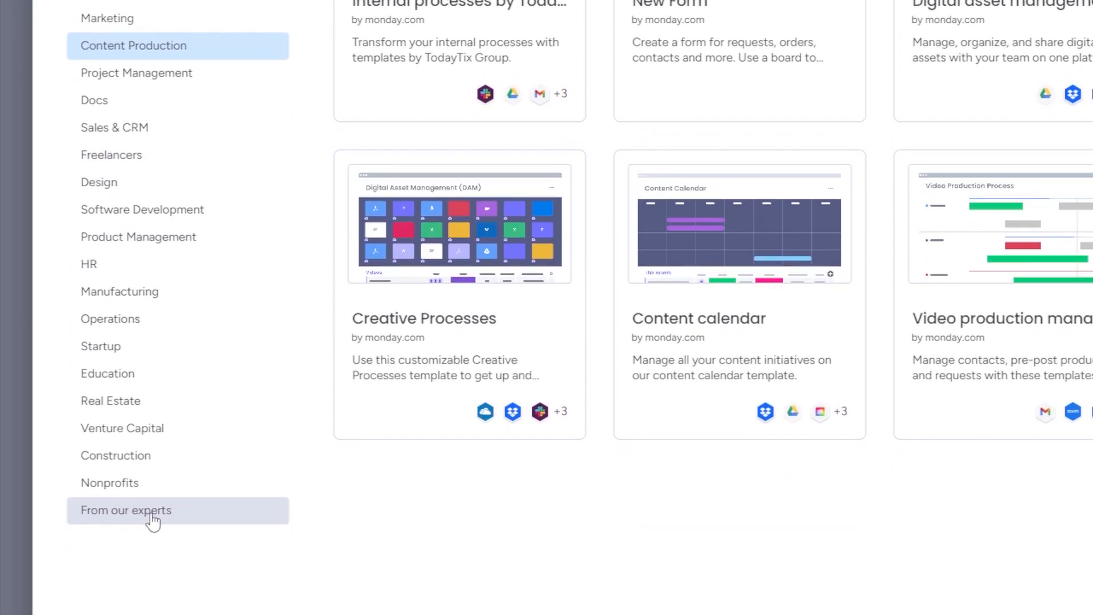
pyautogui.click(152, 515)
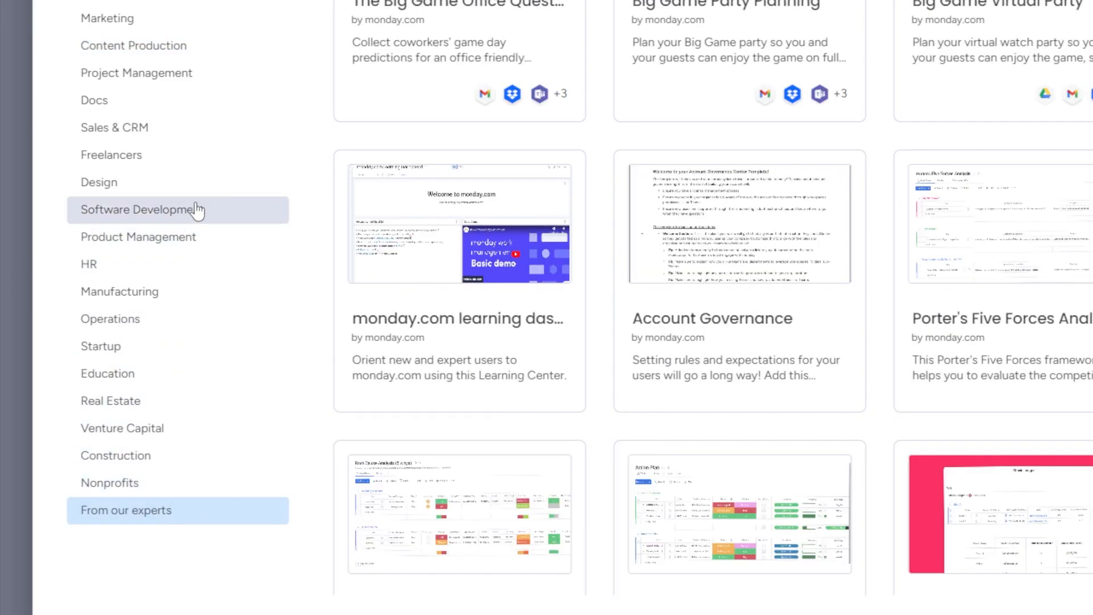
pyautogui.click(88, 146)
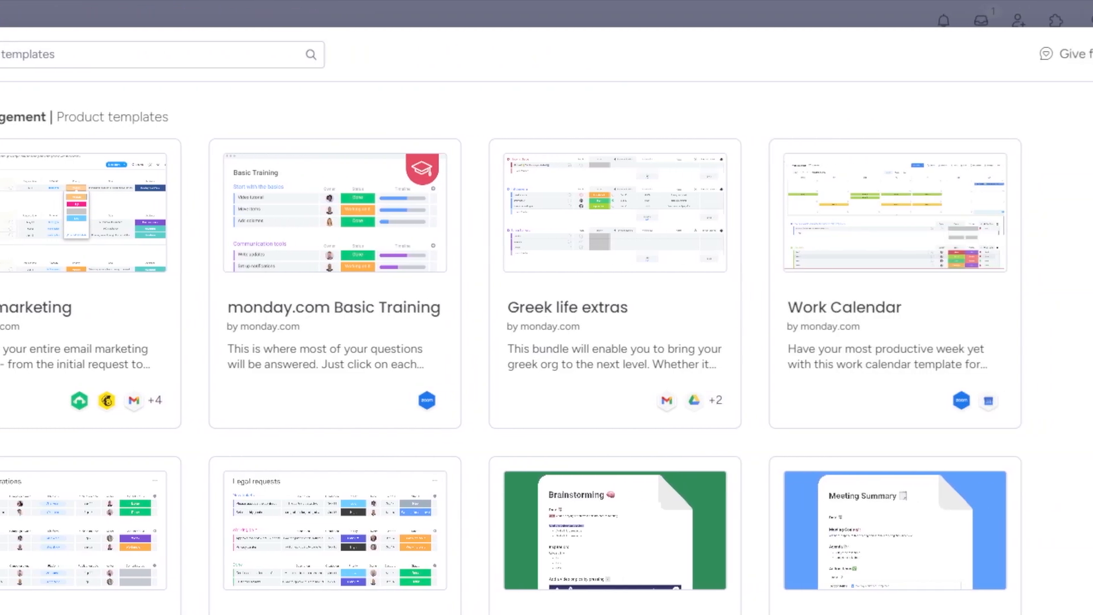
pyautogui.click(1076, 57)
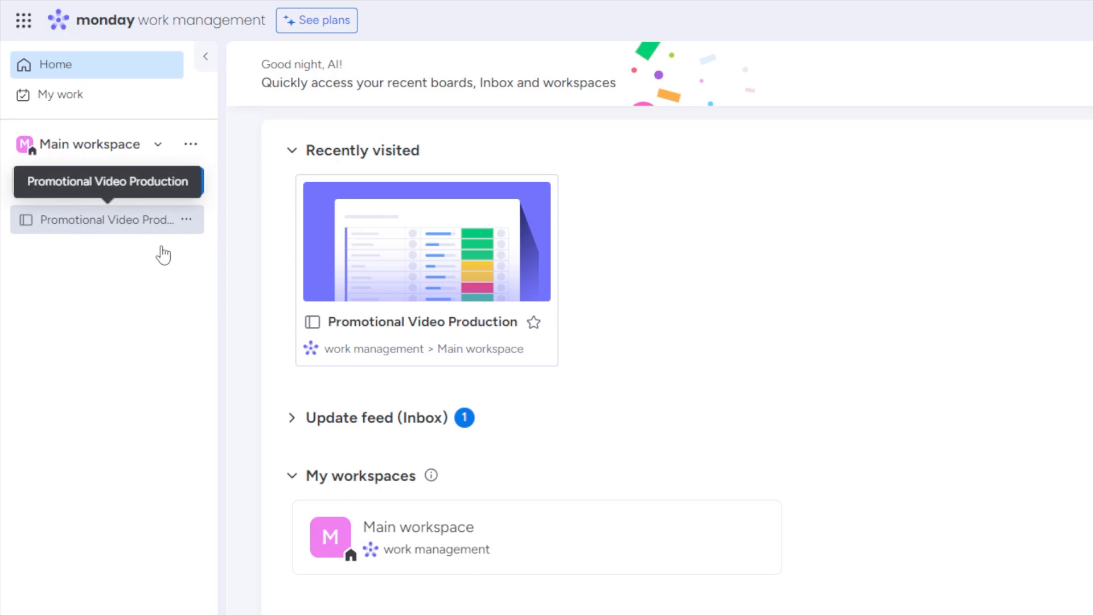
# Open the Promotional Video Production board and look over its task groups
pyautogui.click(160, 228)
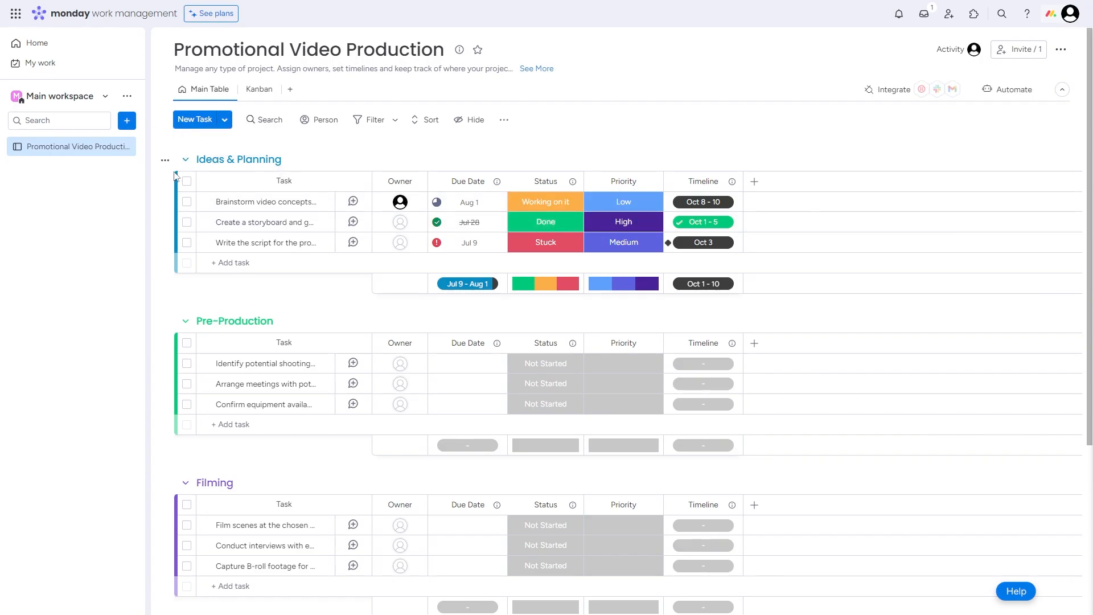
pyautogui.scroll(-5, 268, 254)
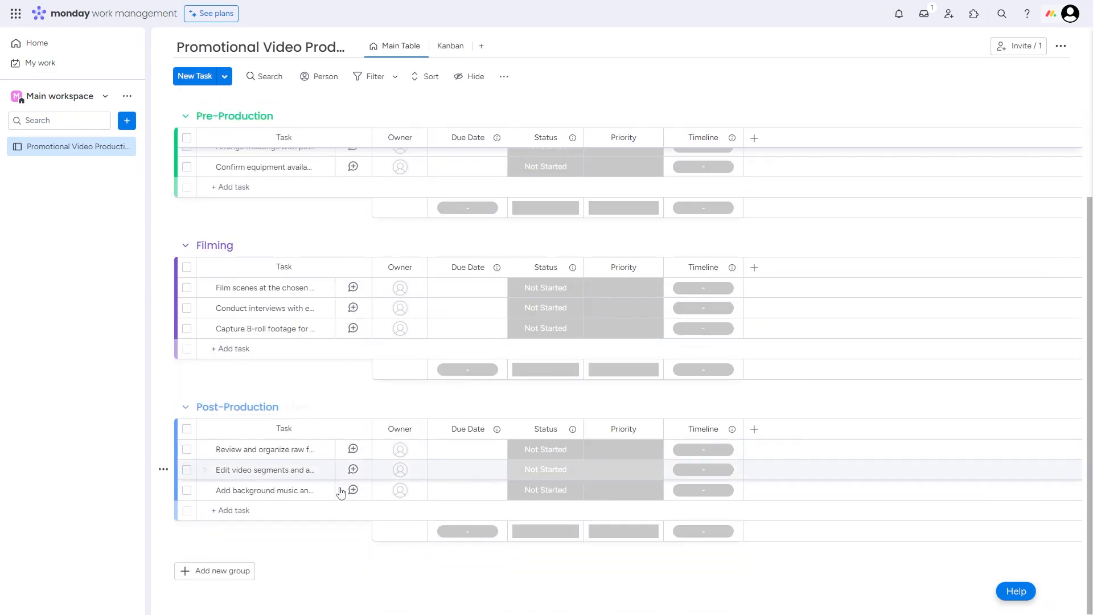
pyautogui.scroll(5, 344, 486)
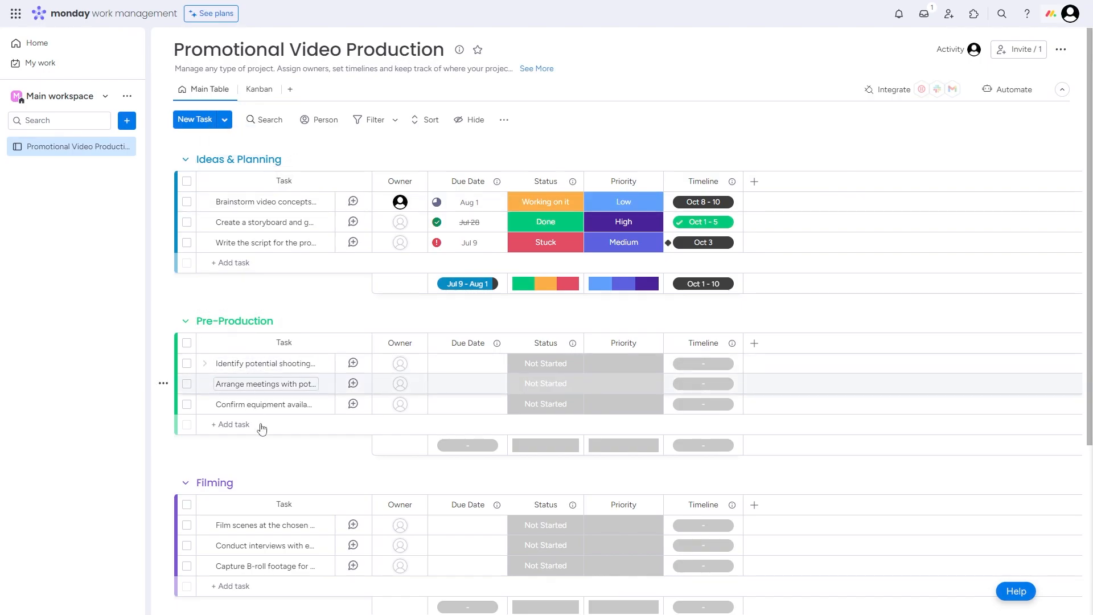
# Add a new group below the Post-Production group on the board
pyautogui.scroll(-5, 274, 497)
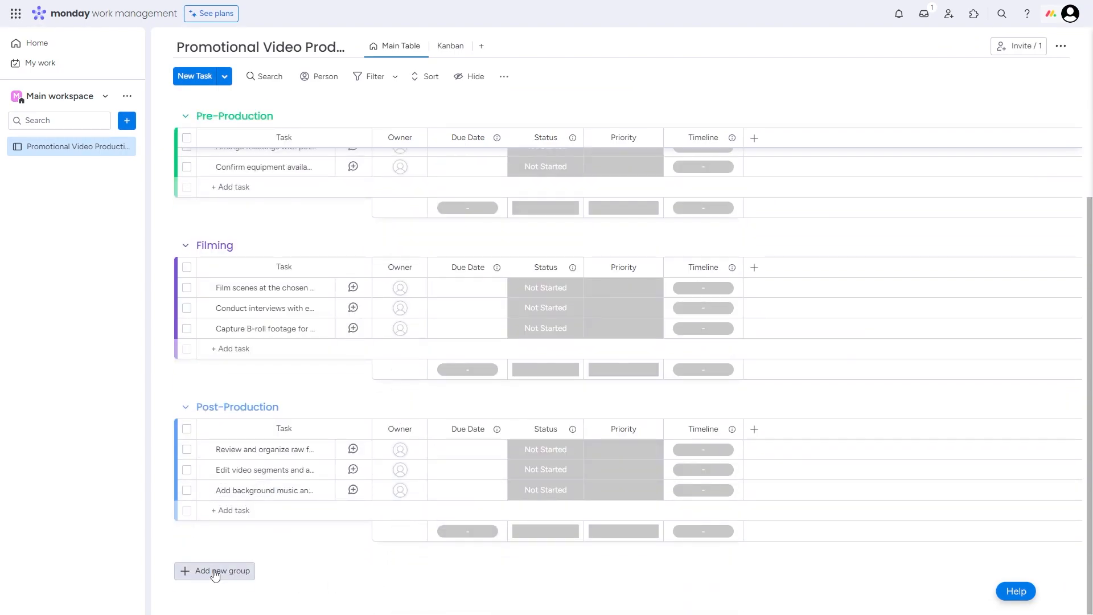
pyautogui.click(220, 573)
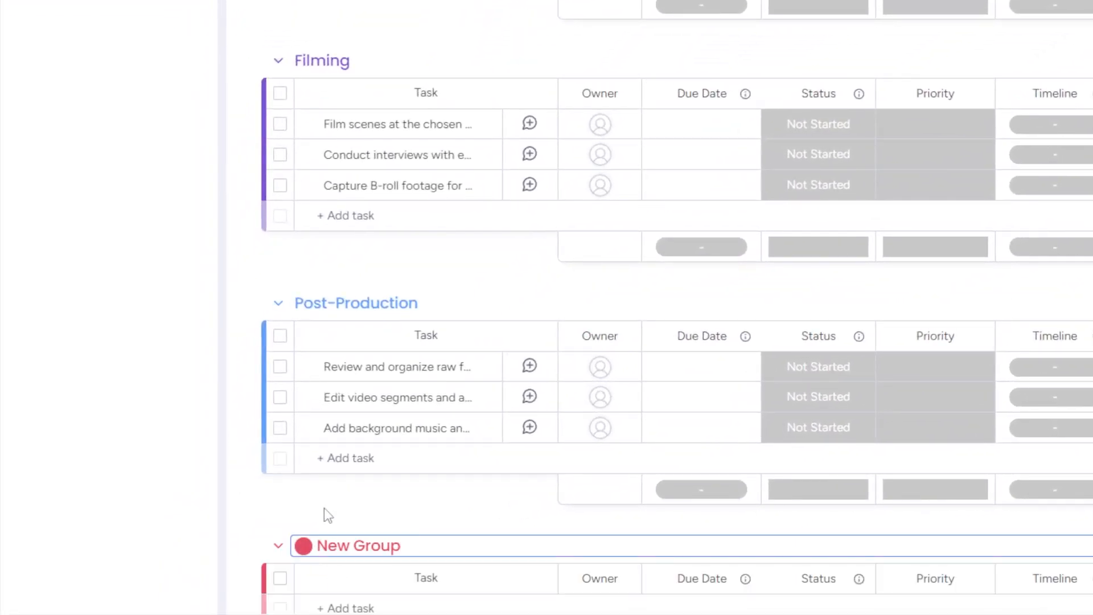
pyautogui.scroll(-3, 361, 493)
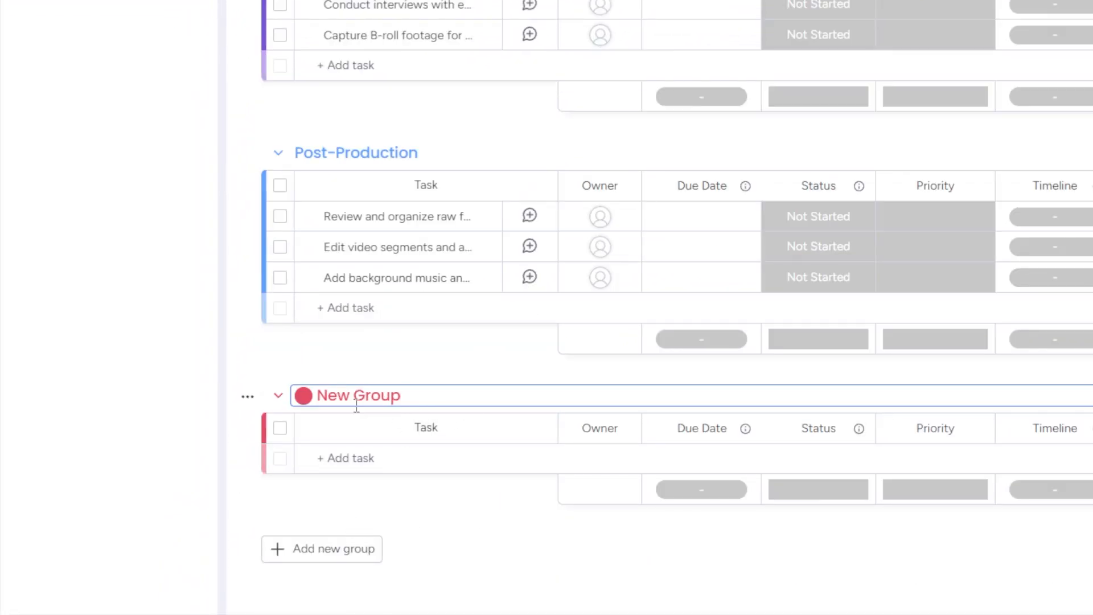
pyautogui.scroll(10, 522, 429)
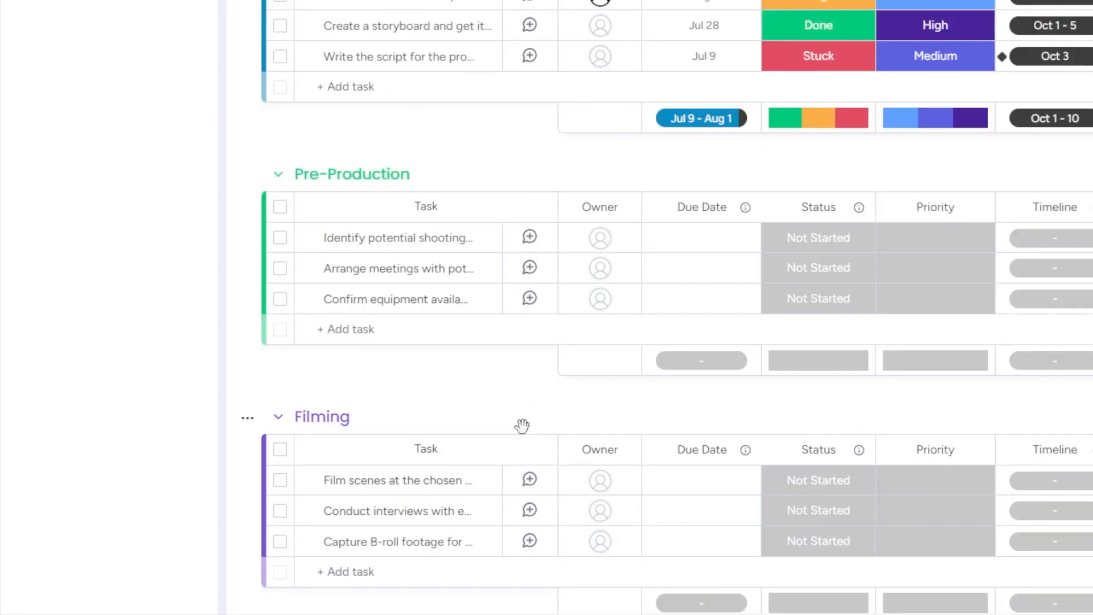
pyautogui.scroll(3, 461, 88)
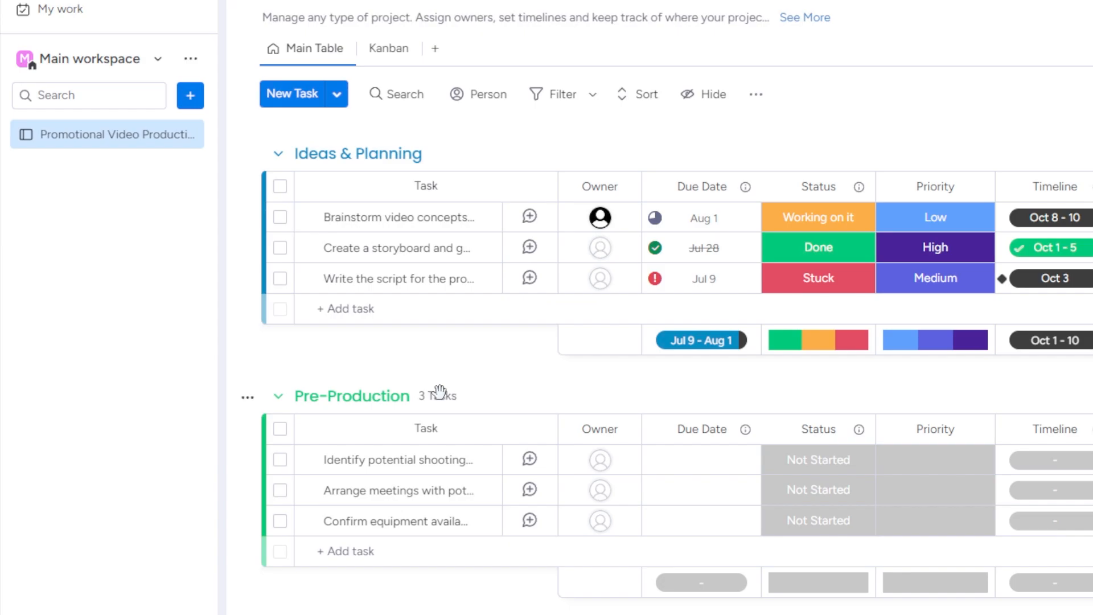
# Widen the Task column so the full task names are readable in every group
pyautogui.click(467, 222)
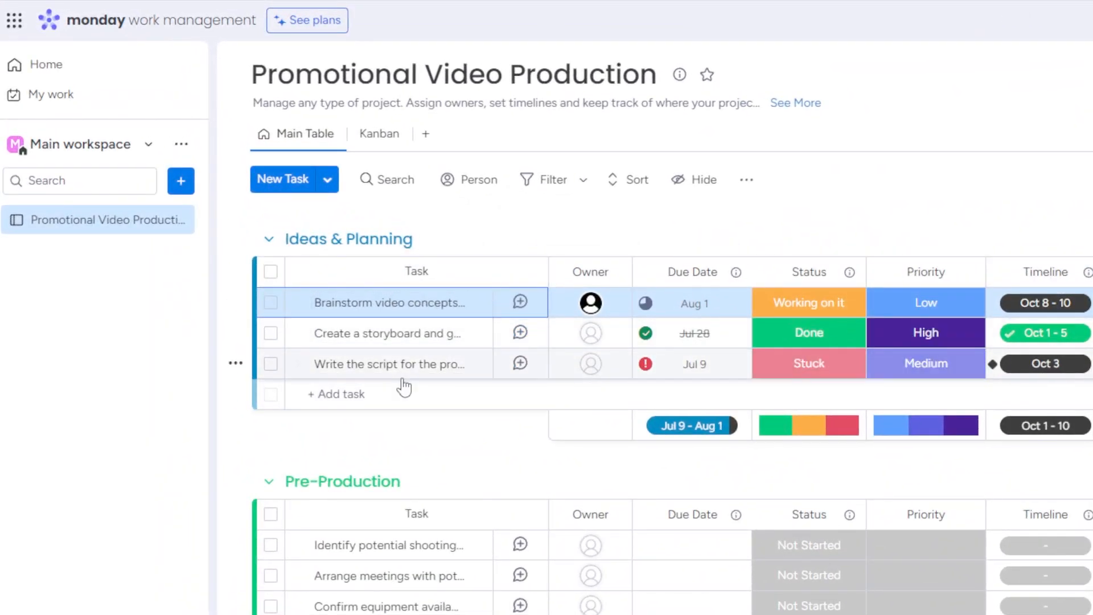
pyautogui.moveTo(549, 272); pyautogui.dragTo(580, 287)
pyautogui.moveTo(680, 298); pyautogui.dragTo(757, 302)
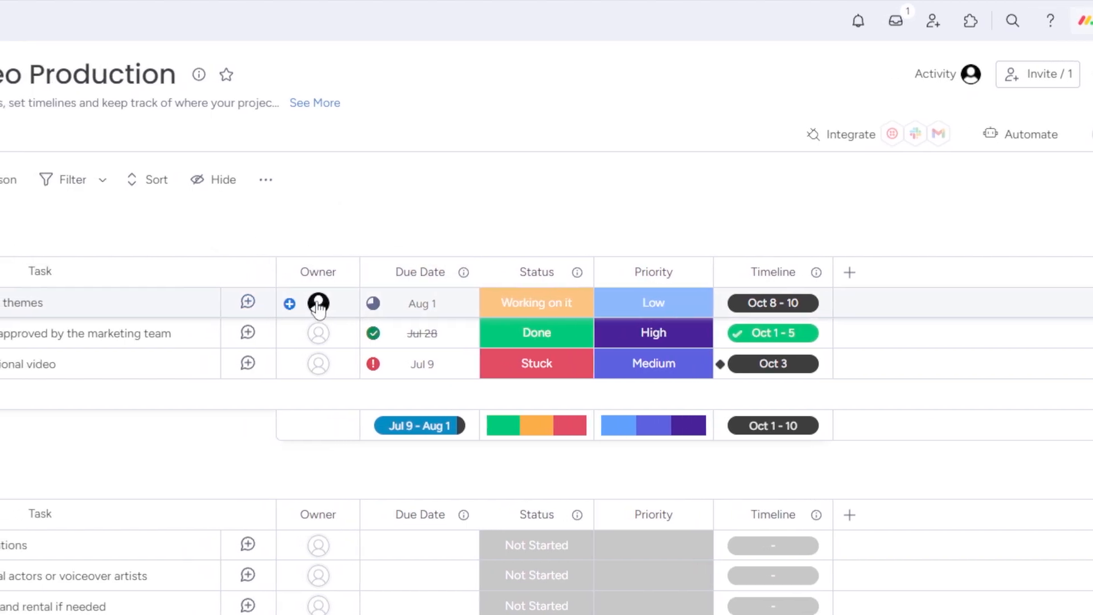
pyautogui.moveTo(322, 307)
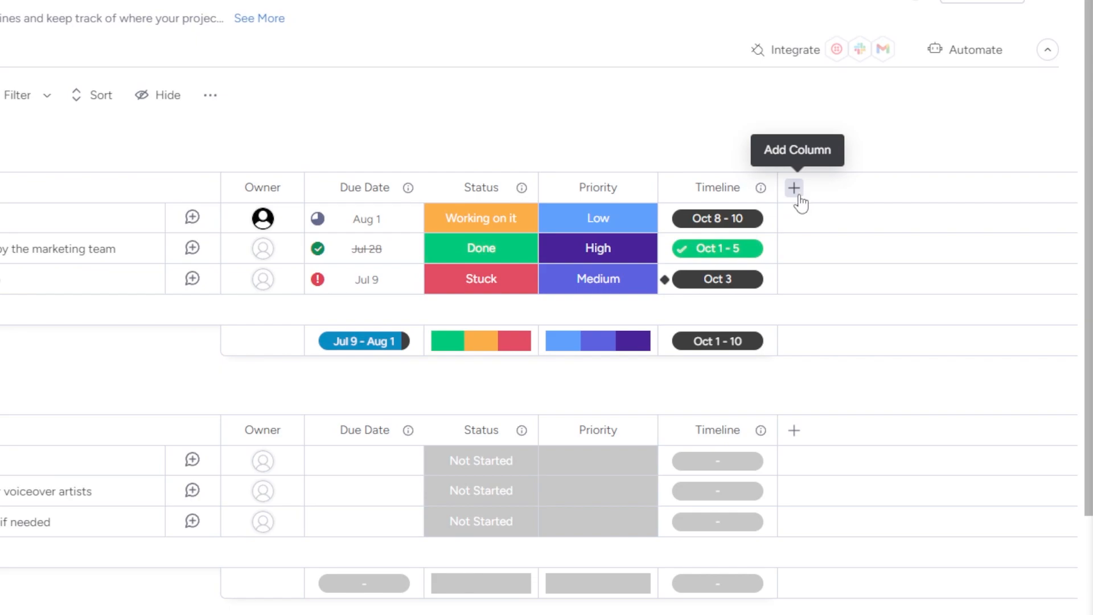
# Look through the additional column types in the Column Center and add a Progress Tracking column to the board
pyautogui.click(794, 188)
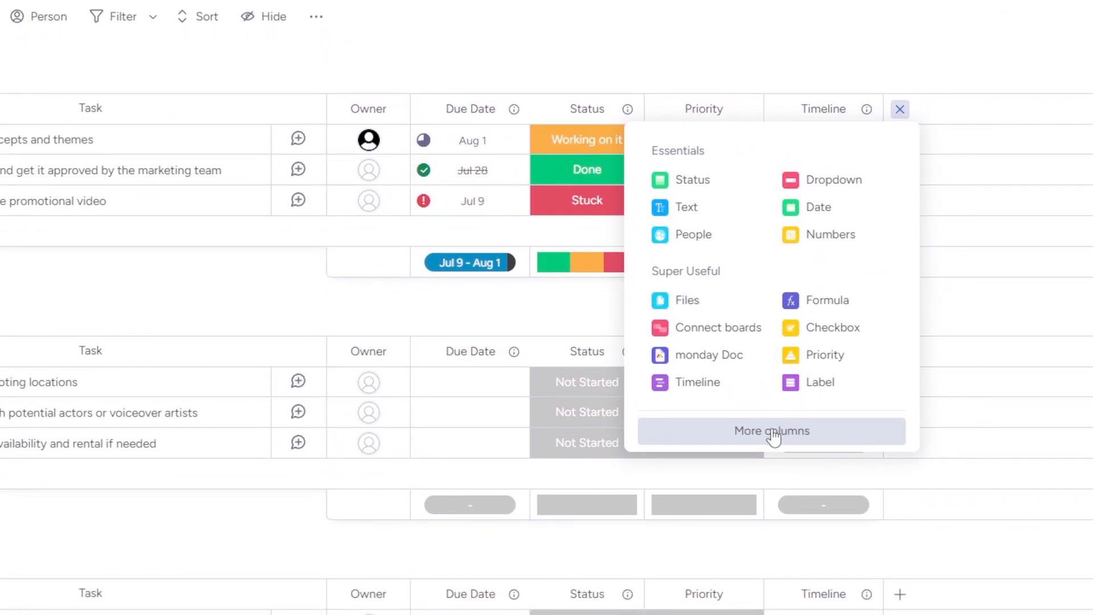
pyautogui.click(772, 469)
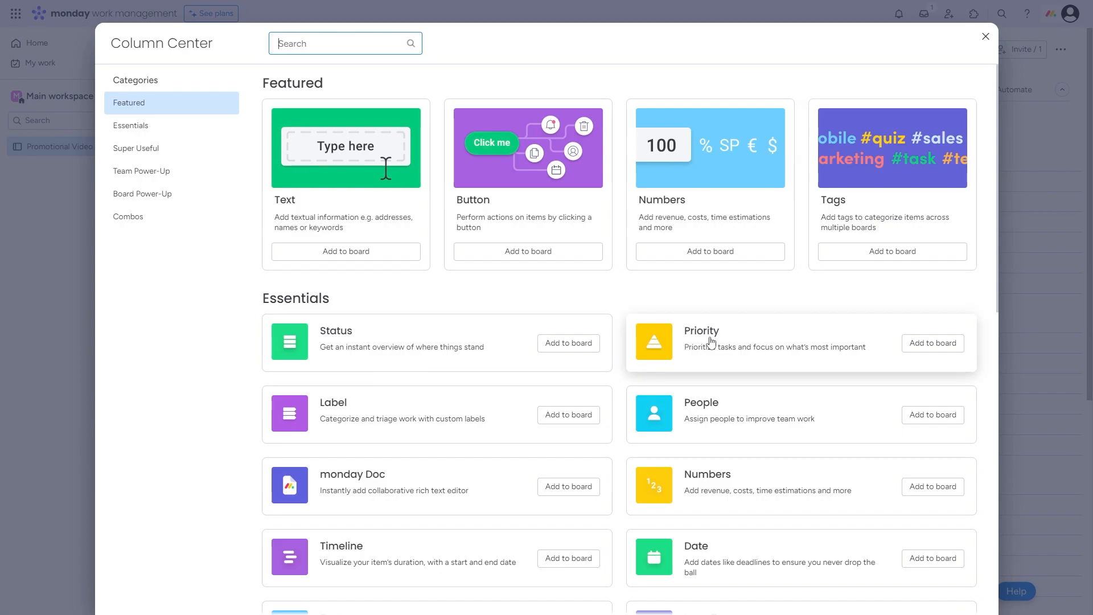
pyautogui.scroll(-2, 626, 284)
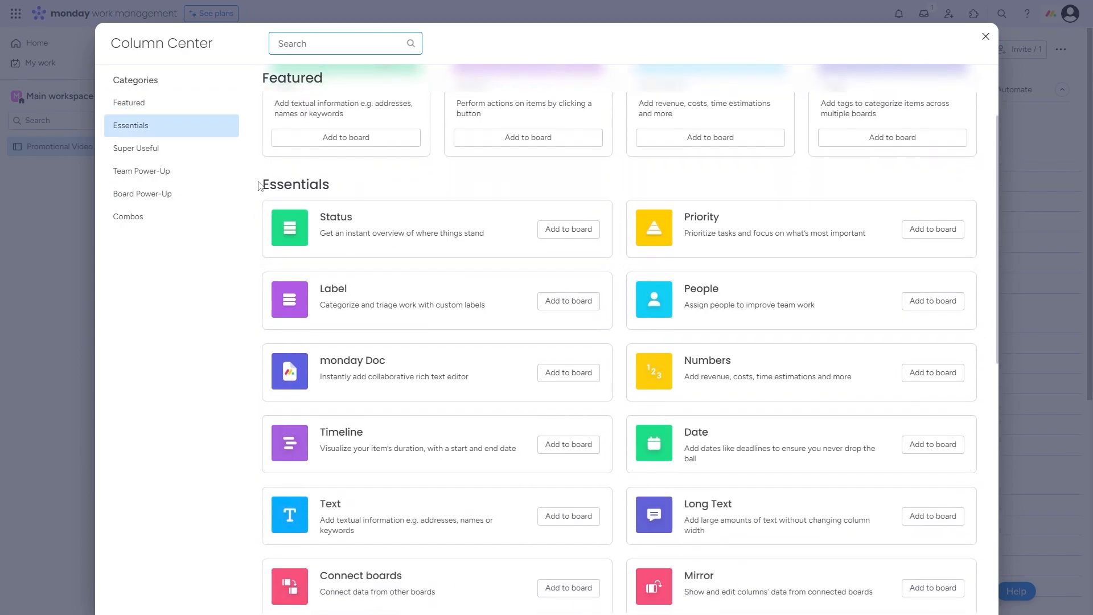
pyautogui.scroll(-8, 356, 197)
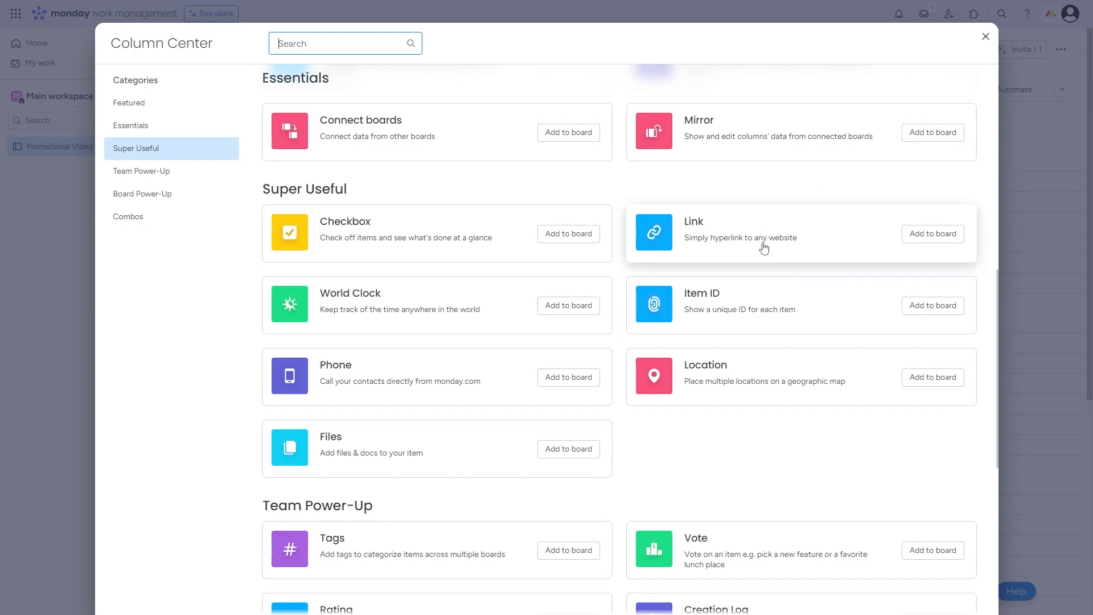
pyautogui.scroll(-5, 689, 459)
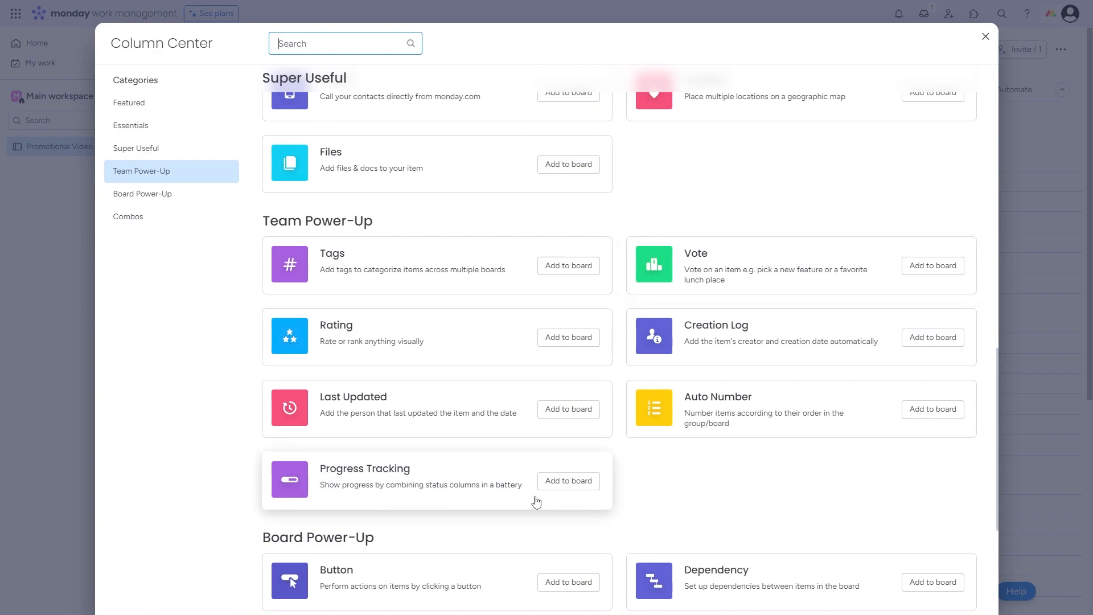
pyautogui.click(566, 482)
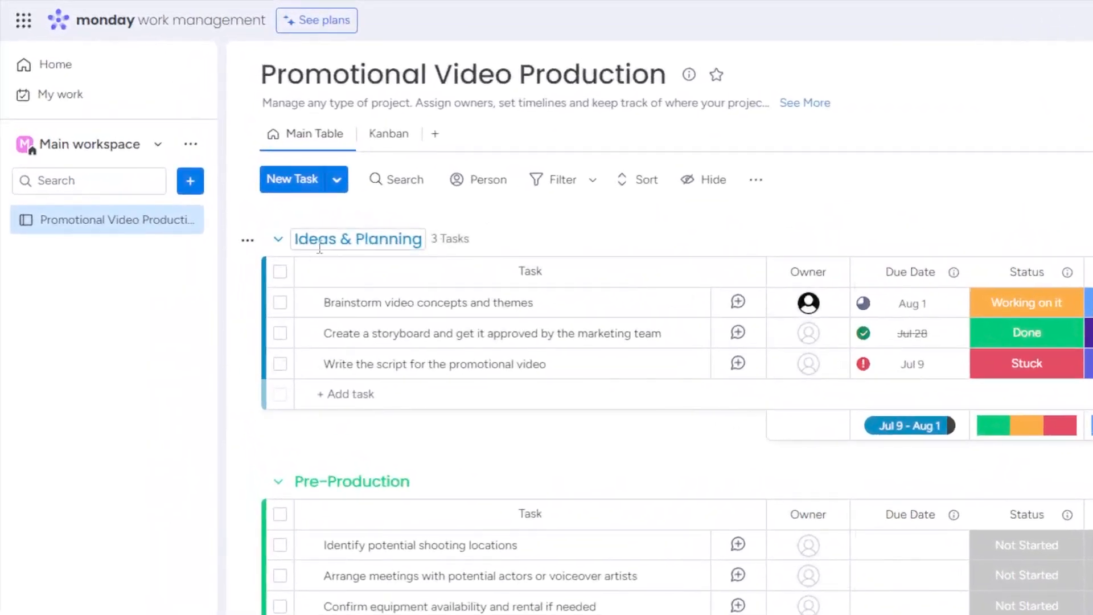
# Collapse the Ideas & Planning group and check its status summary
pyautogui.click(279, 239)
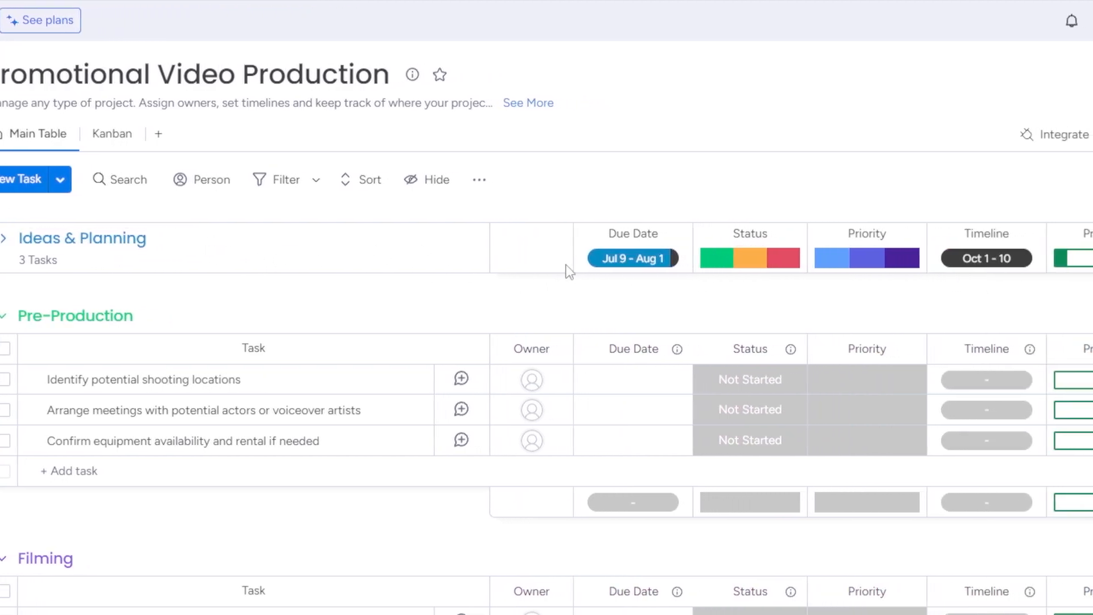
pyautogui.moveTo(790, 263)
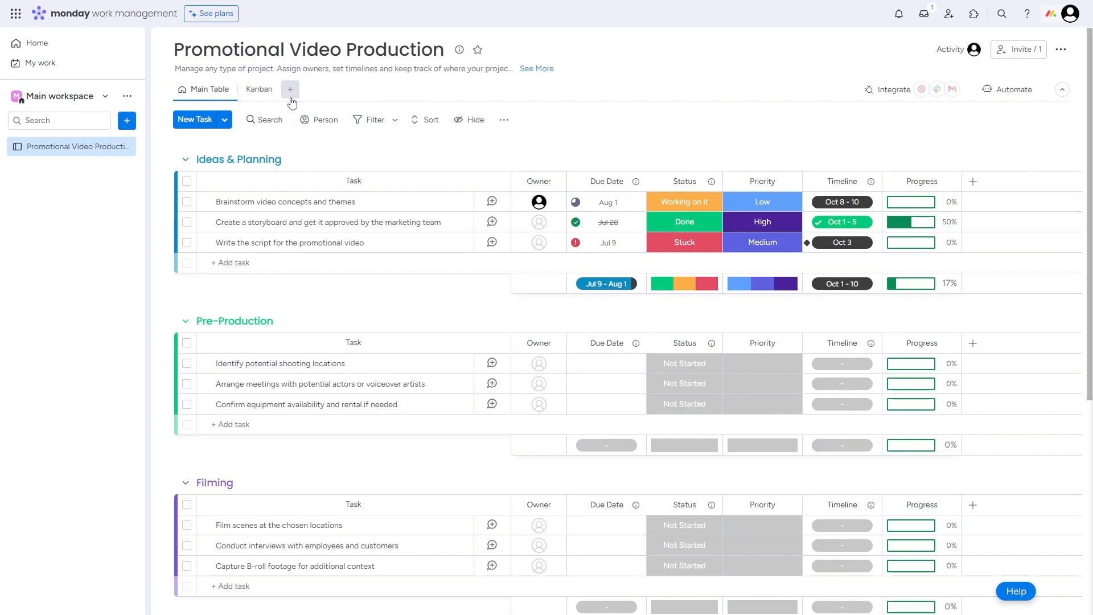
# In the Kanban view, reorder the status columns to Not Started, Working on it, Stuck, Done
pyautogui.click(254, 95)
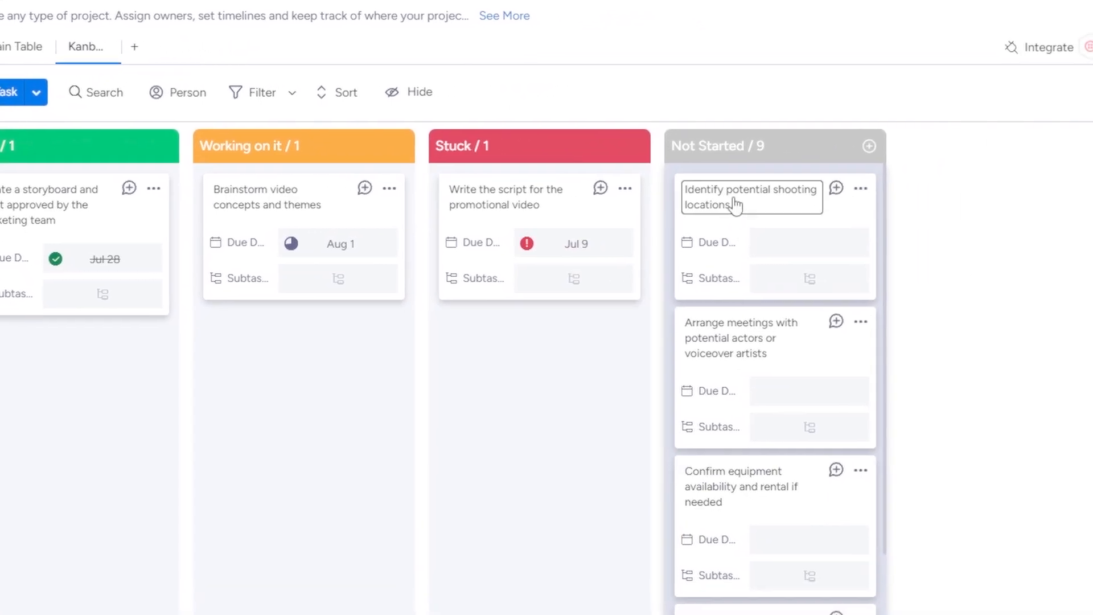
pyautogui.moveTo(792, 237); pyautogui.dragTo(189, 239)
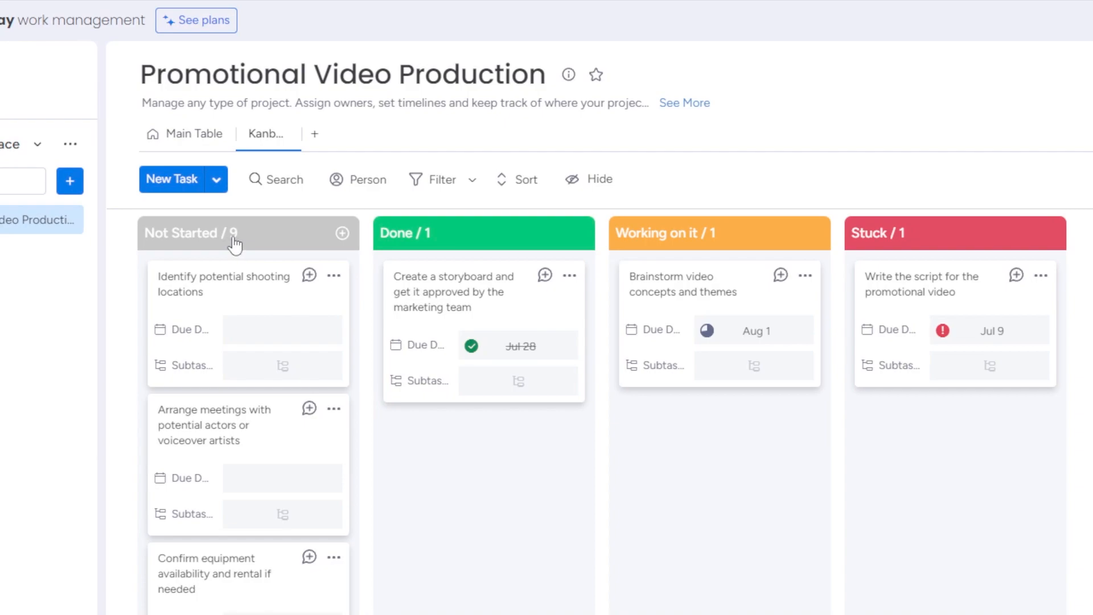
pyautogui.moveTo(495, 238); pyautogui.dragTo(945, 242)
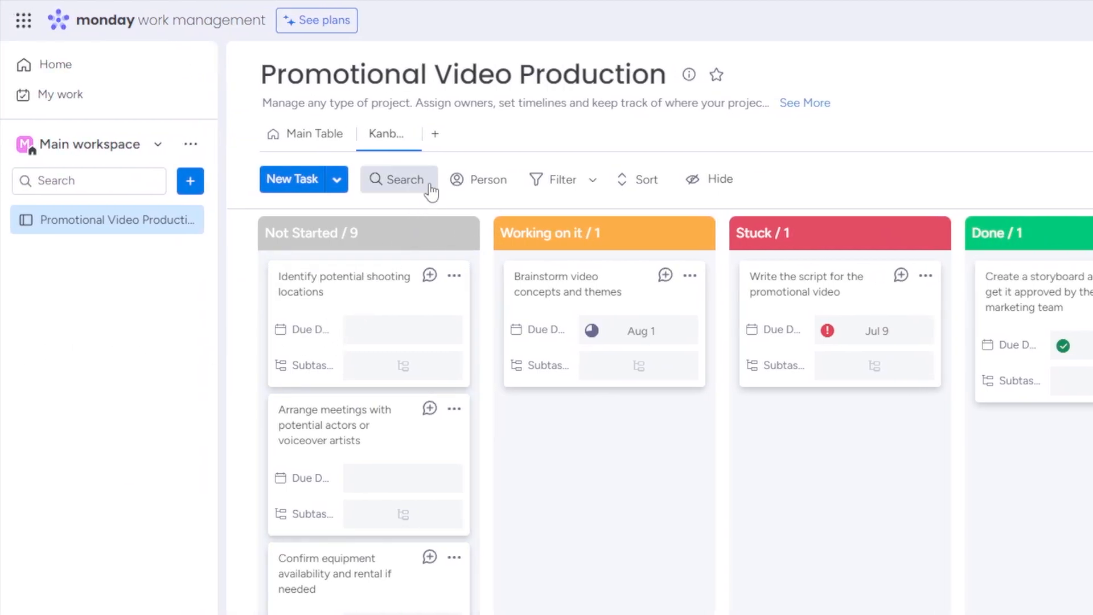
# Add a Gantt view to the Promotional Video Production board
pyautogui.click(435, 137)
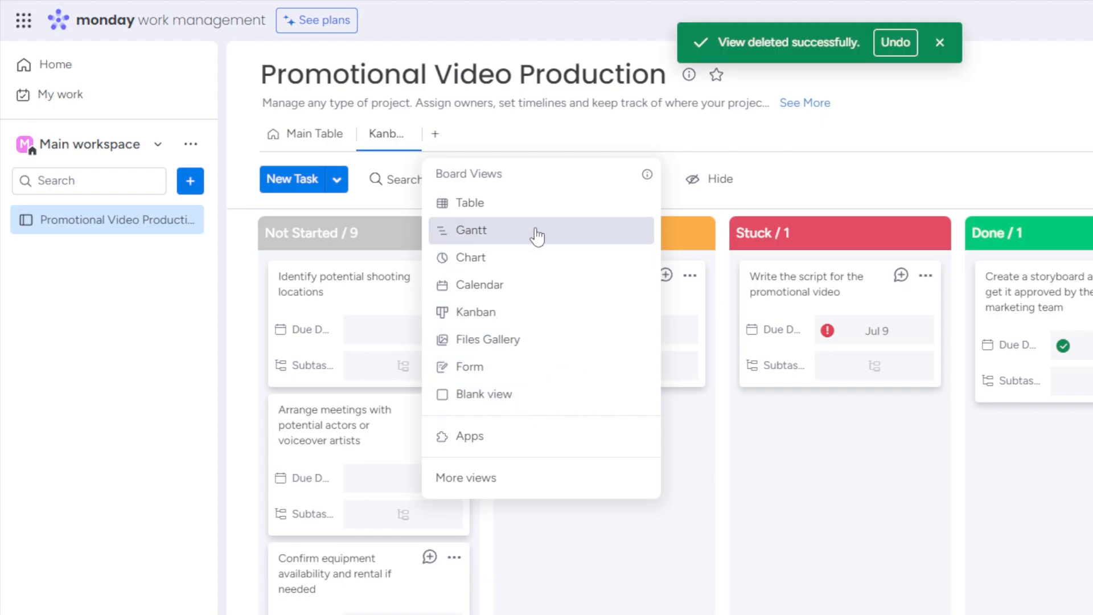
pyautogui.click(537, 233)
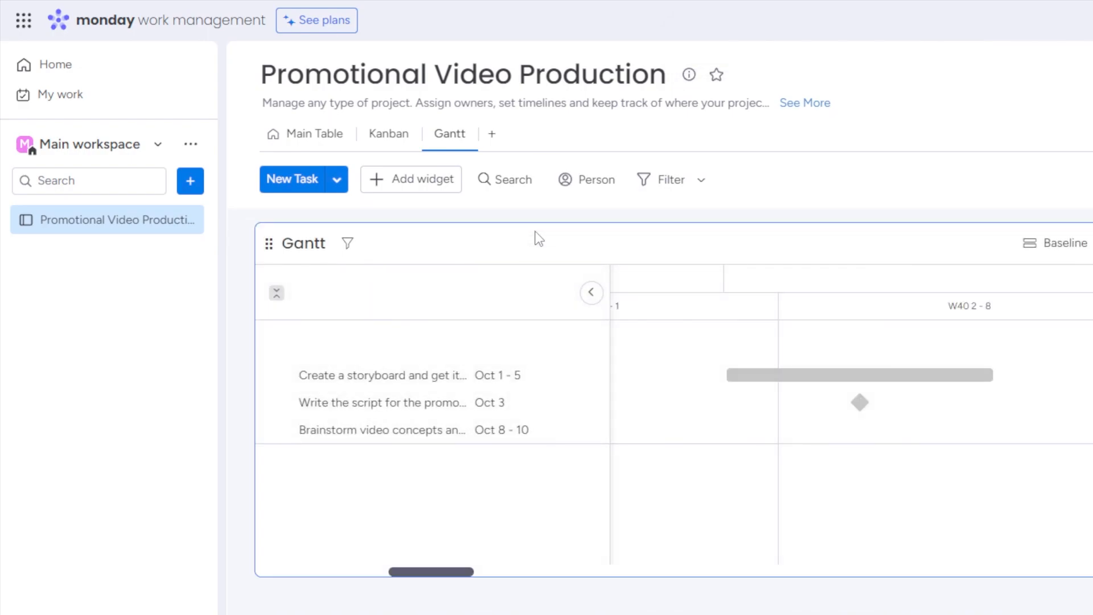
pyautogui.scroll(-2, 439, 510)
pyautogui.moveTo(444, 471)
pyautogui.mouseDown()
pyautogui.moveTo(466, 461)
pyautogui.moveTo(420, 454)
pyautogui.moveTo(431, 454)
pyautogui.mouseUp()
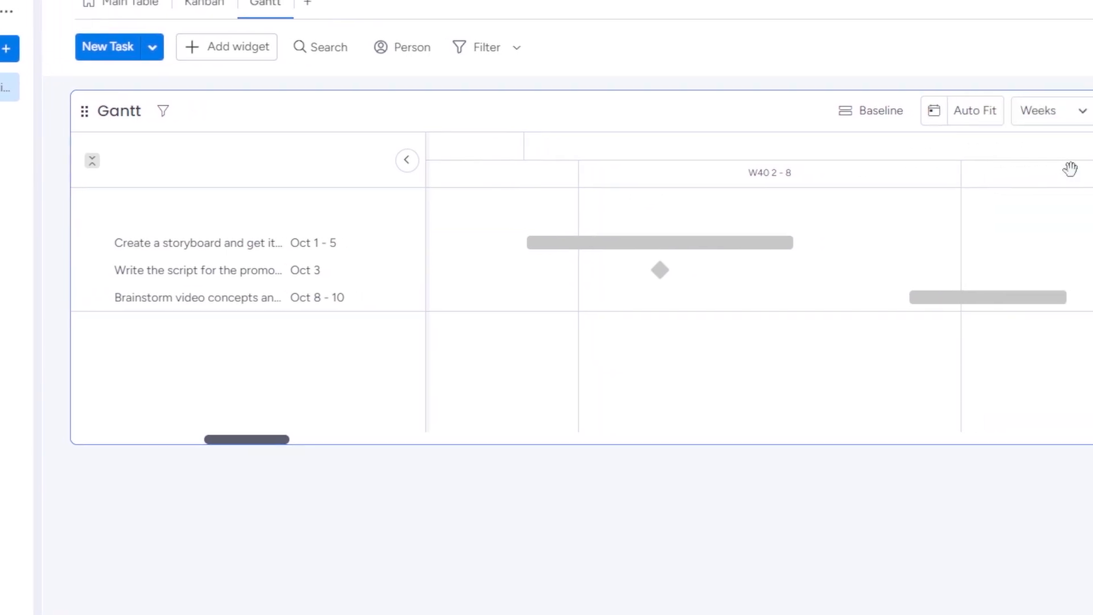
# Open the Gantt chart's Baseline settings and try the Months time scale before setting it to Quarters
pyautogui.click(740, 143)
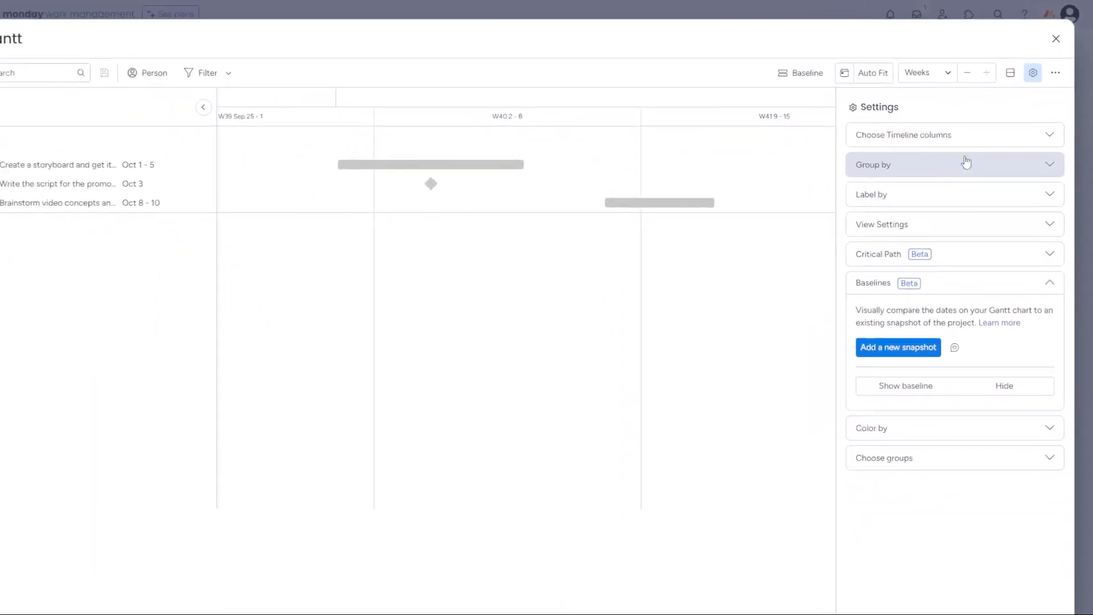
pyautogui.click(959, 70)
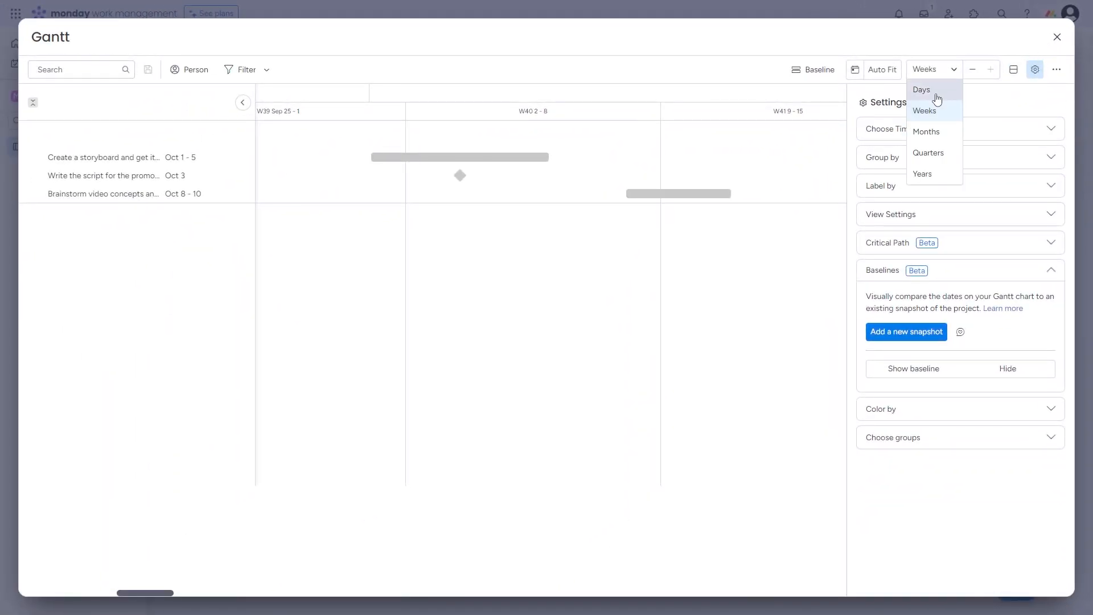
pyautogui.click(934, 133)
pyautogui.click(955, 71)
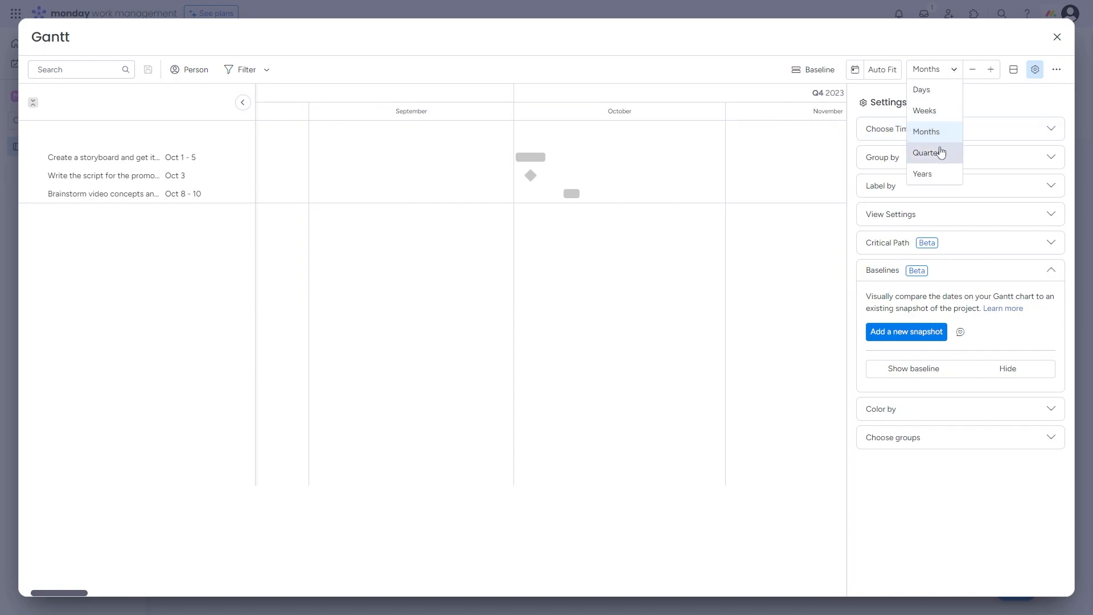
pyautogui.click(939, 152)
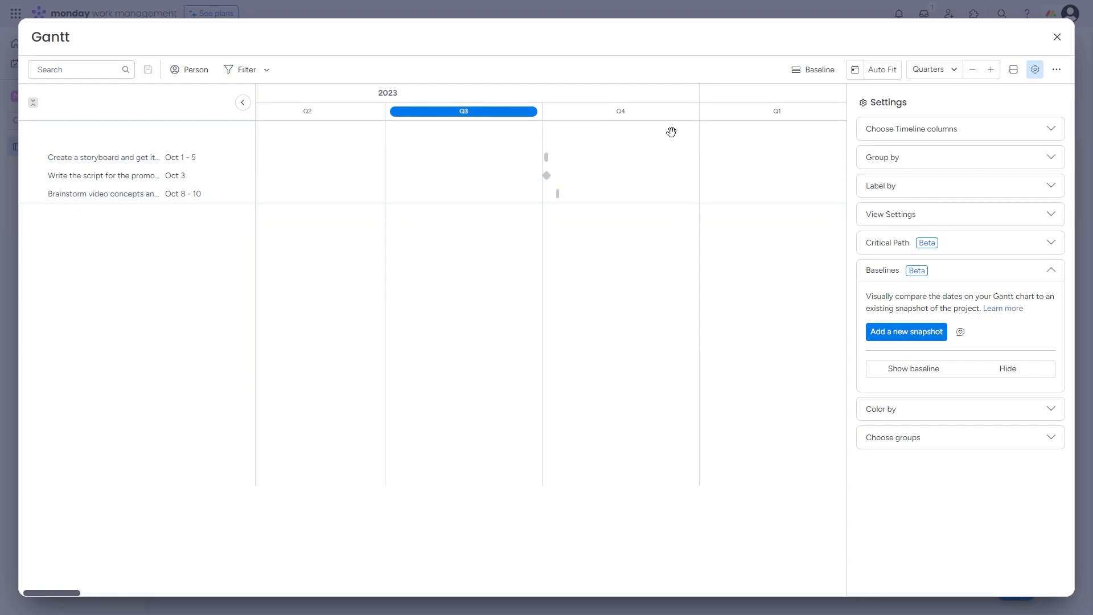
# Close the Gantt settings, return to the board's Main Table and look through its task groups
pyautogui.click(1058, 38)
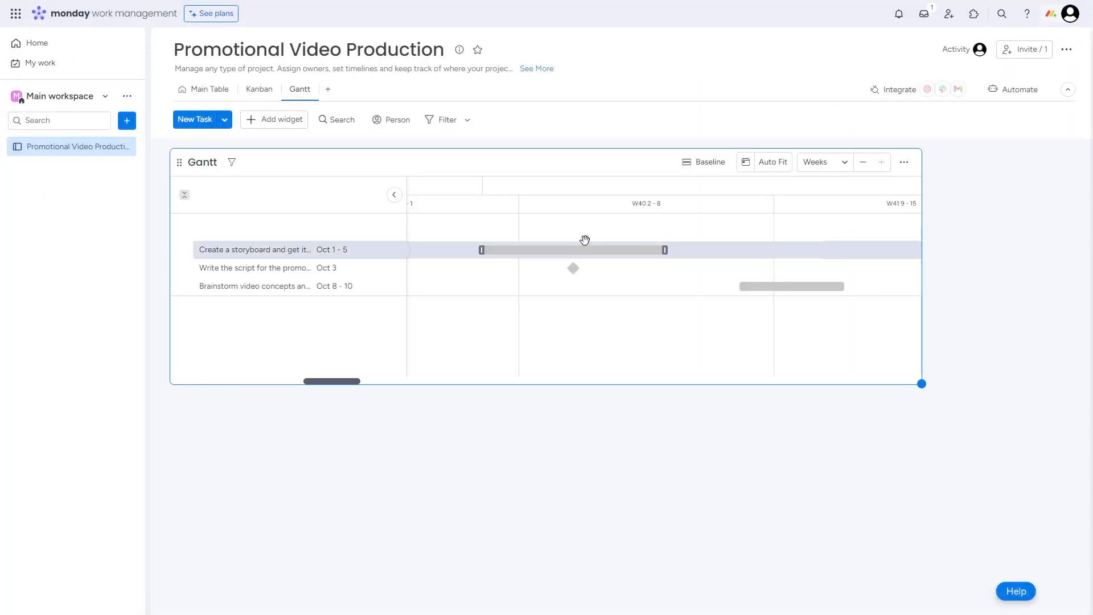
pyautogui.click(205, 90)
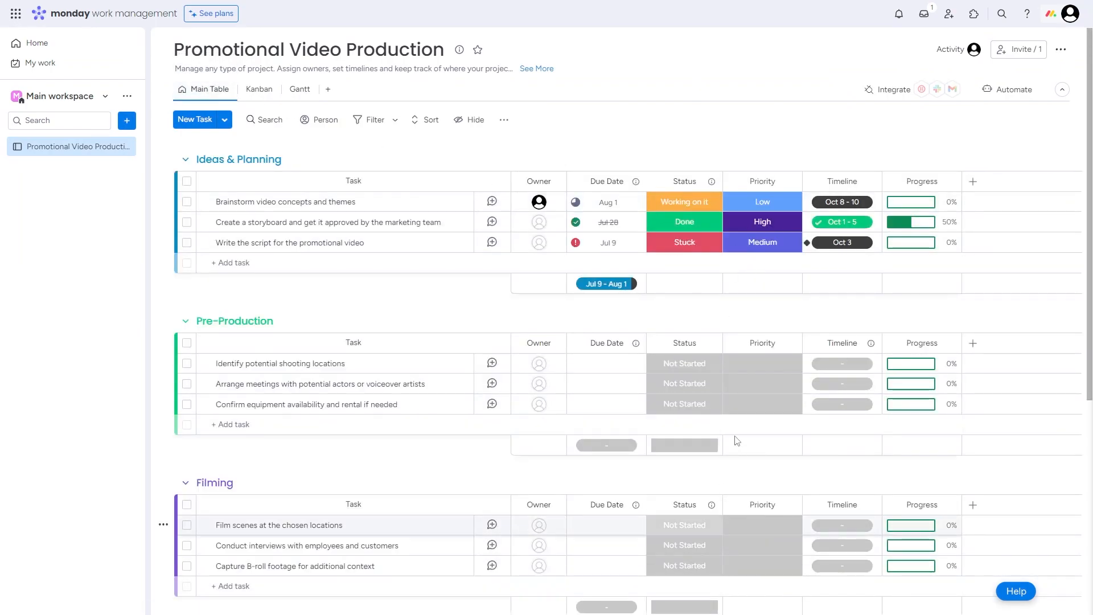
pyautogui.scroll(-5, 731, 435)
pyautogui.scroll(5, 716, 432)
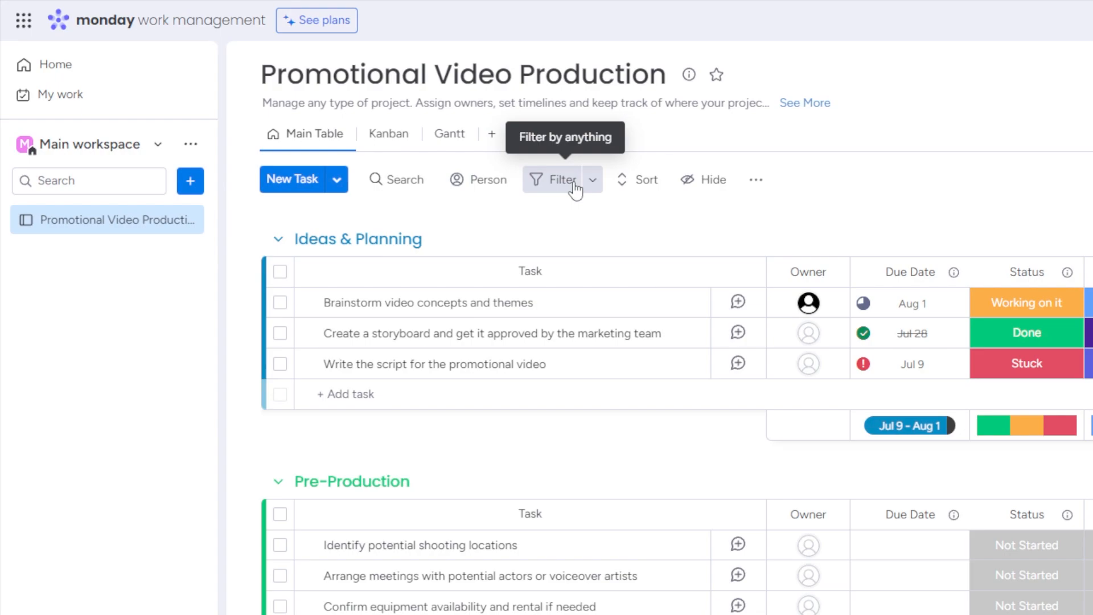
# Filter the Main Table to the tasks of the one listed person and clear that person filter
pyautogui.click(489, 192)
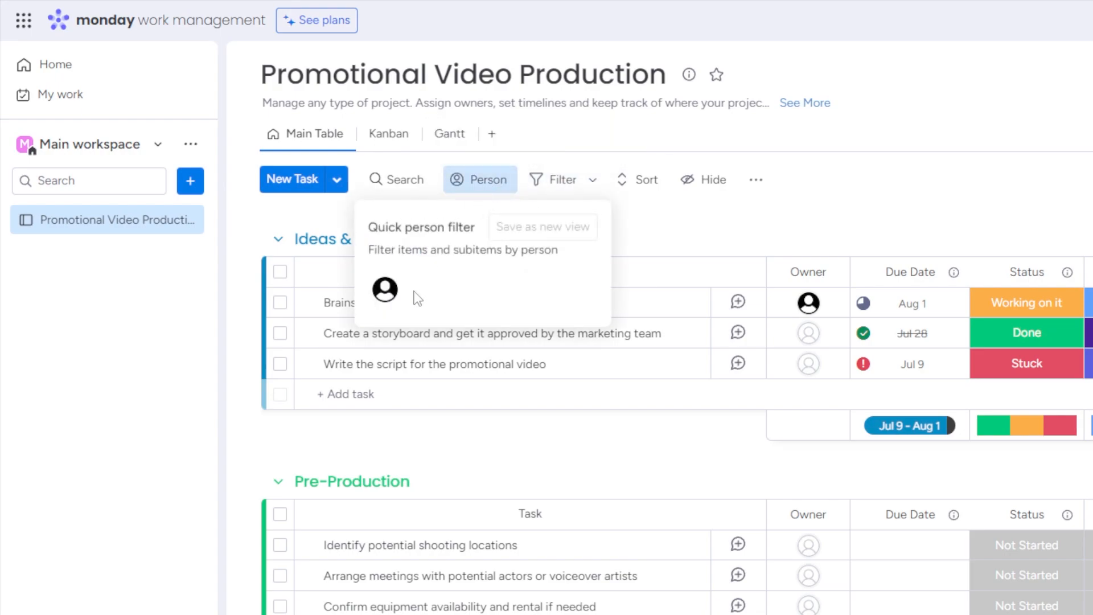
pyautogui.click(385, 289)
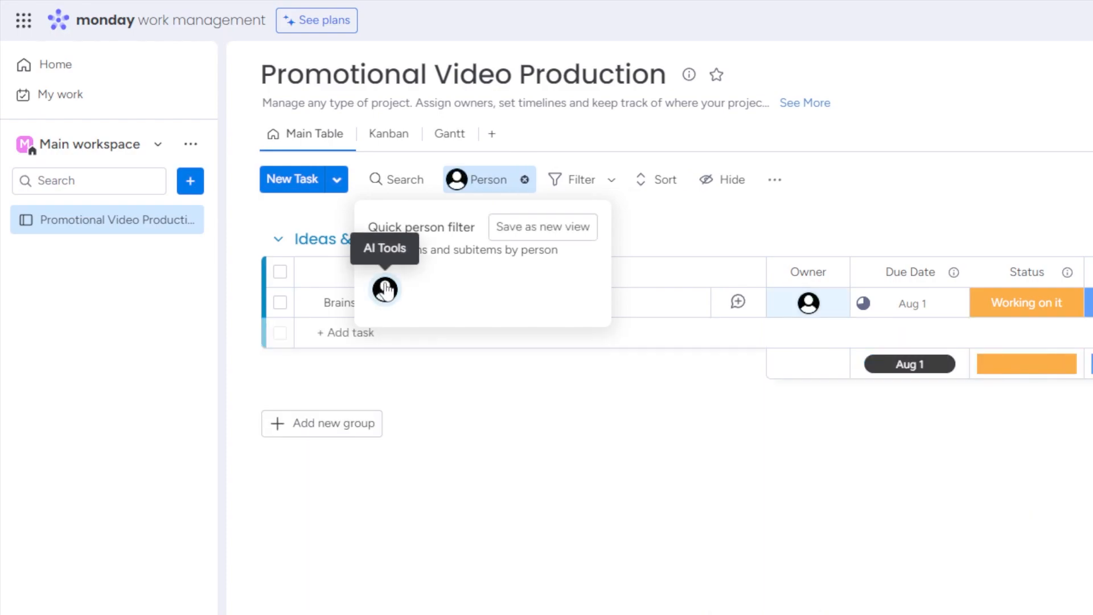
pyautogui.click(799, 476)
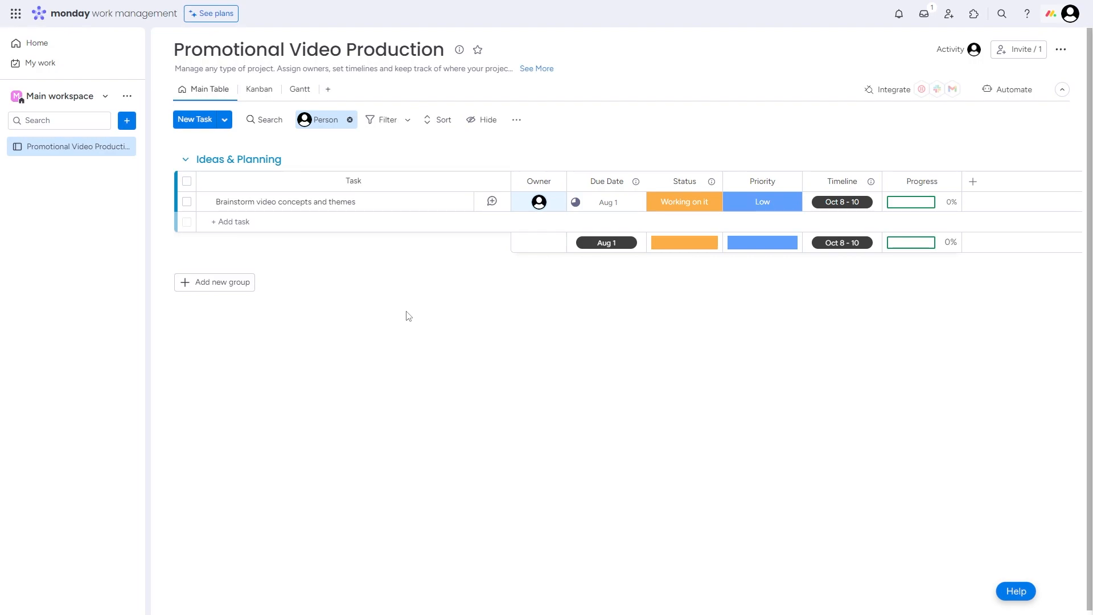
pyautogui.click(350, 119)
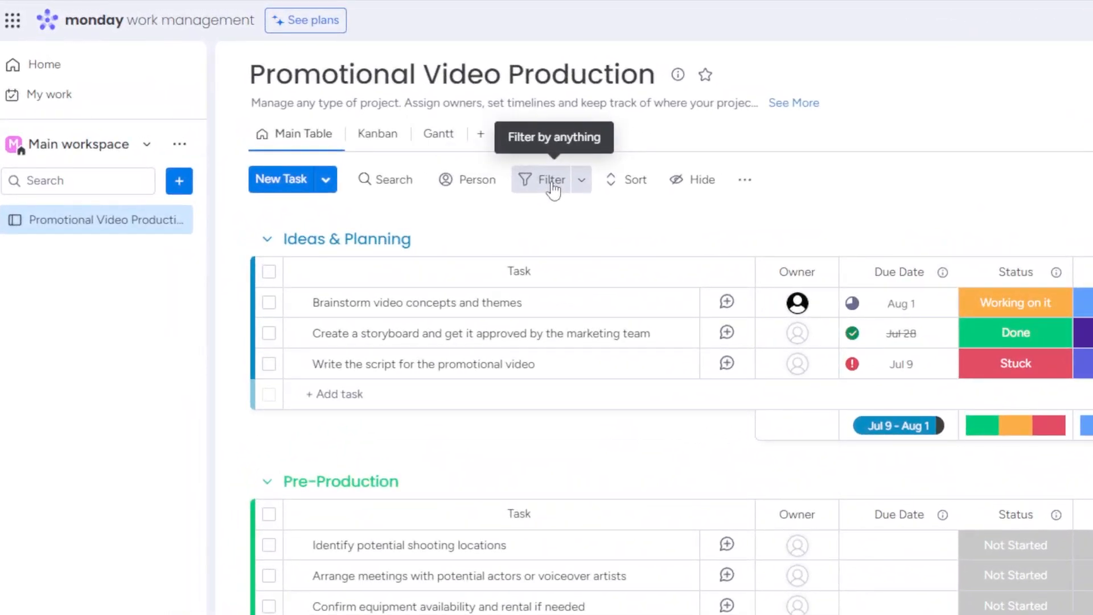
# Filter the tasks by the Stuck status, view the condition in the advanced filters and remove the filter
pyautogui.click(374, 126)
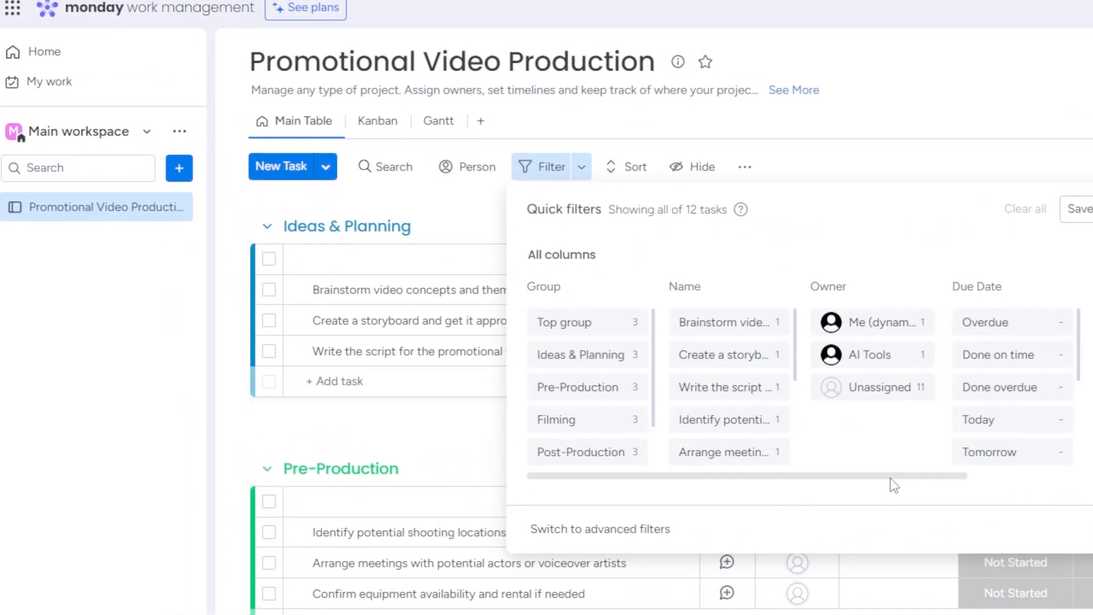
pyautogui.moveTo(890, 477); pyautogui.dragTo(1048, 484)
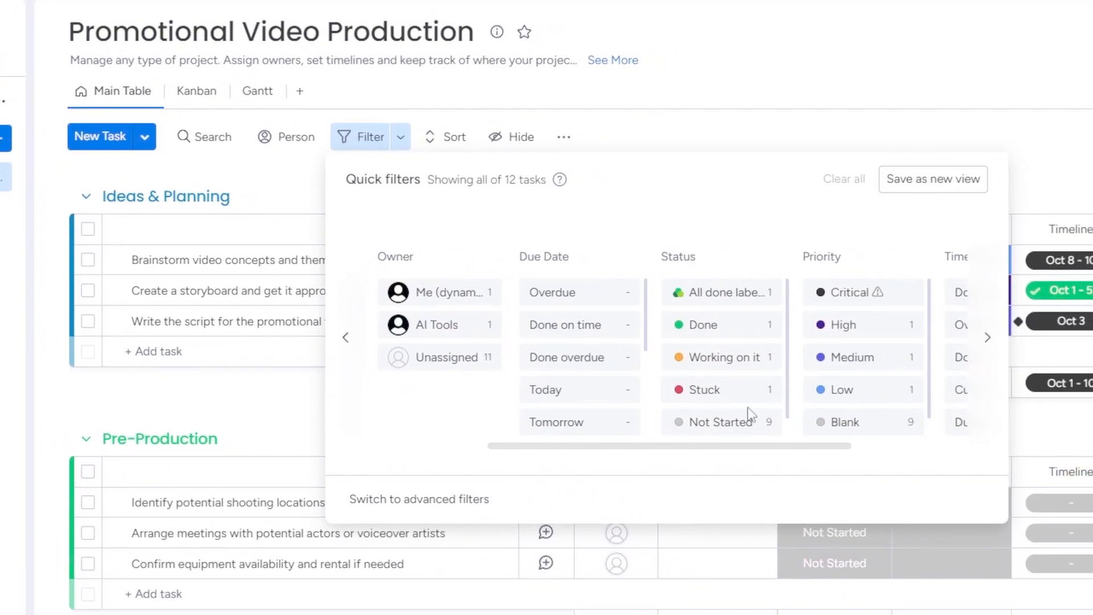
pyautogui.click(727, 395)
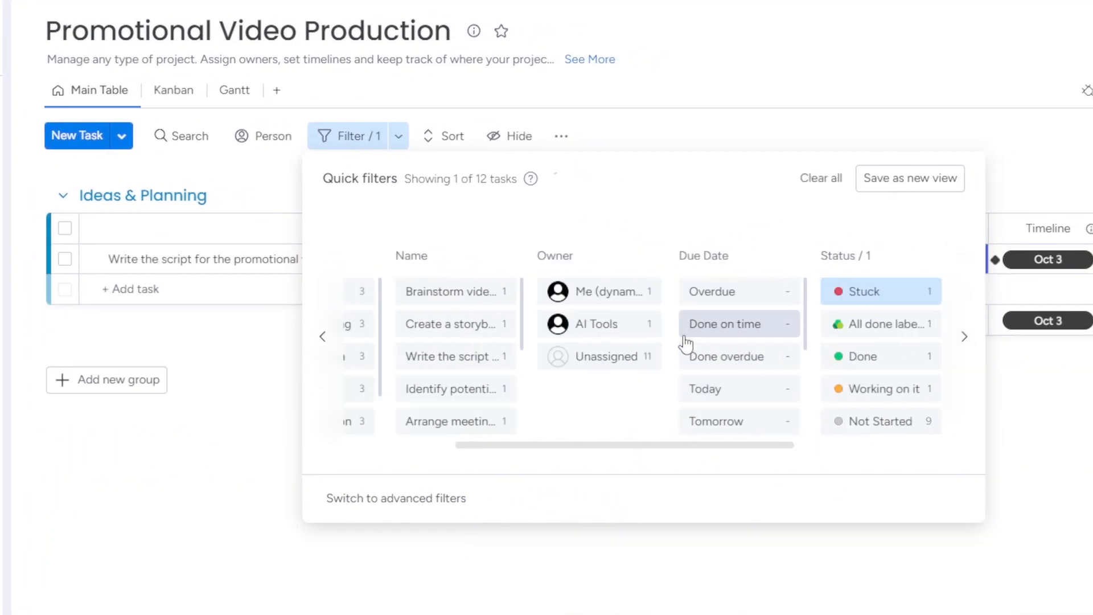
pyautogui.click(399, 137)
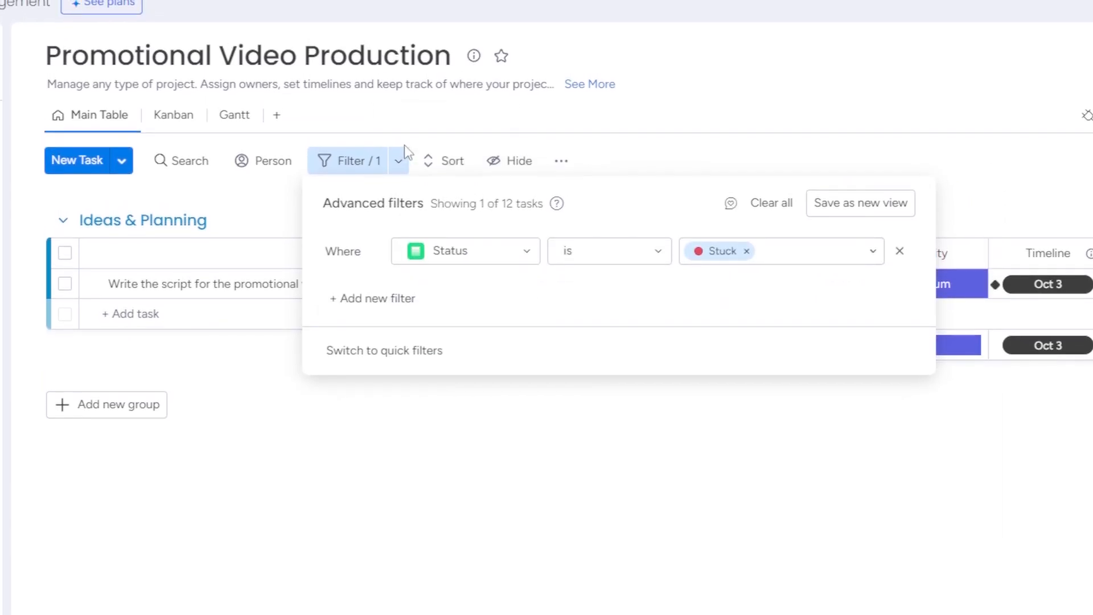
pyautogui.click(579, 472)
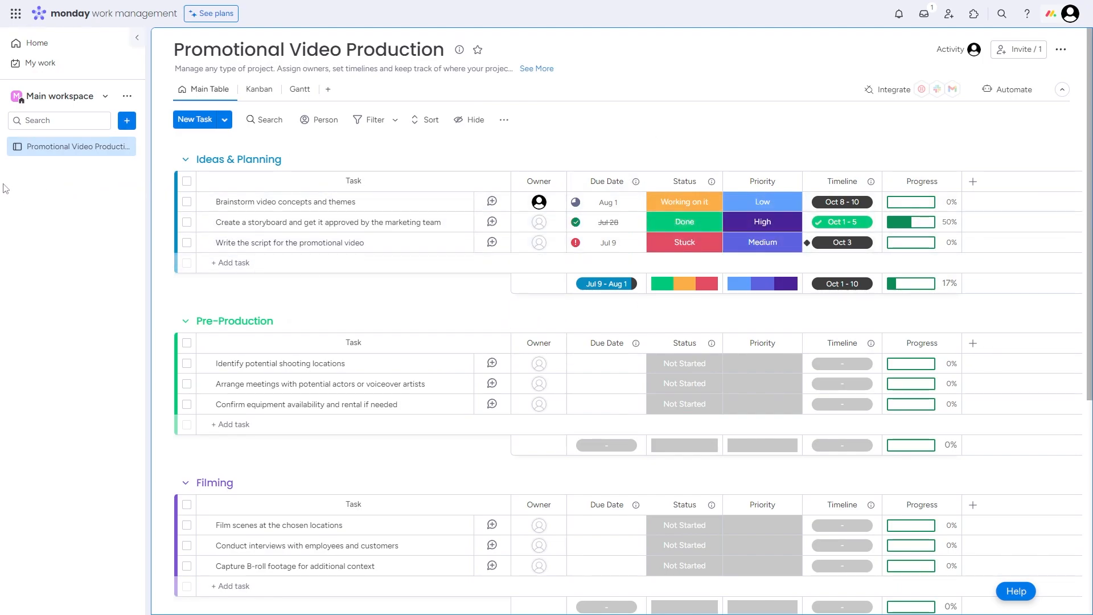
# Add a board to the workspace from the Content Planning template in the Content Production category
pyautogui.click(127, 120)
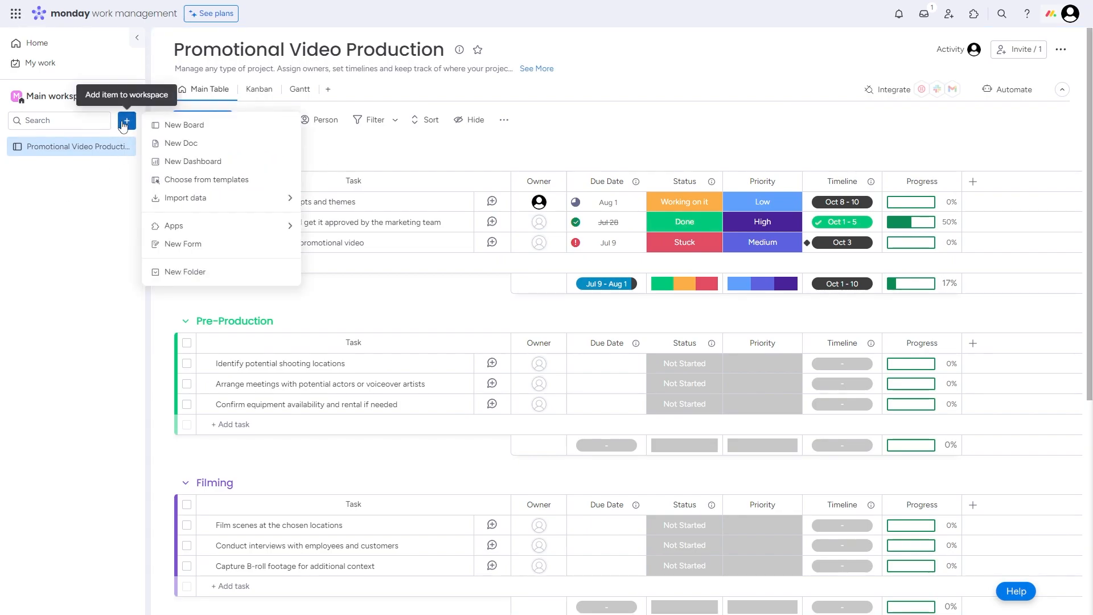
pyautogui.click(241, 187)
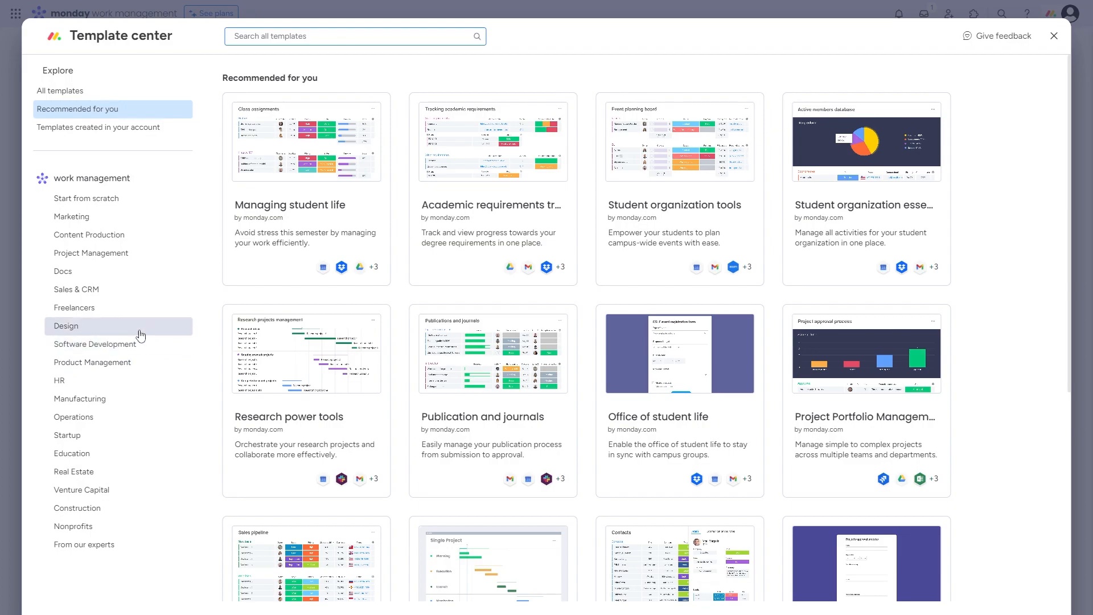
pyautogui.click(114, 235)
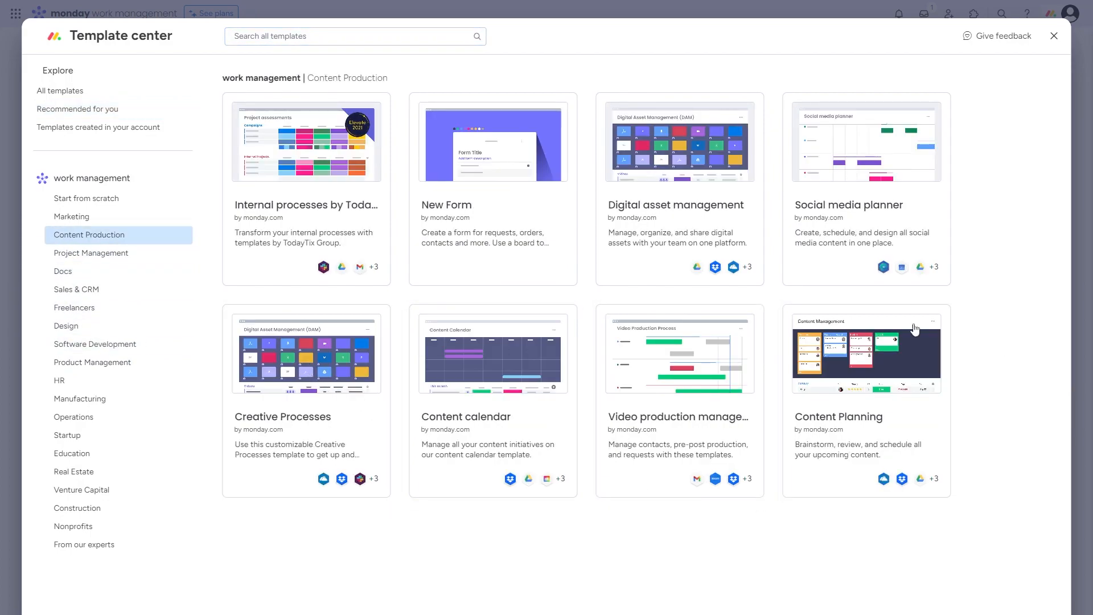
pyautogui.click(875, 381)
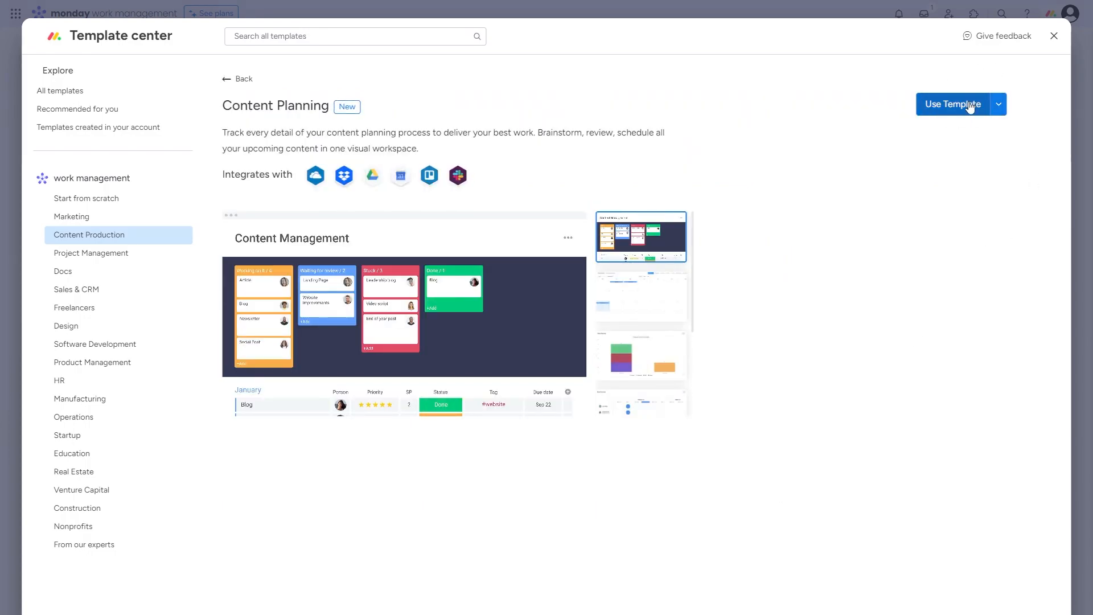
pyautogui.click(968, 105)
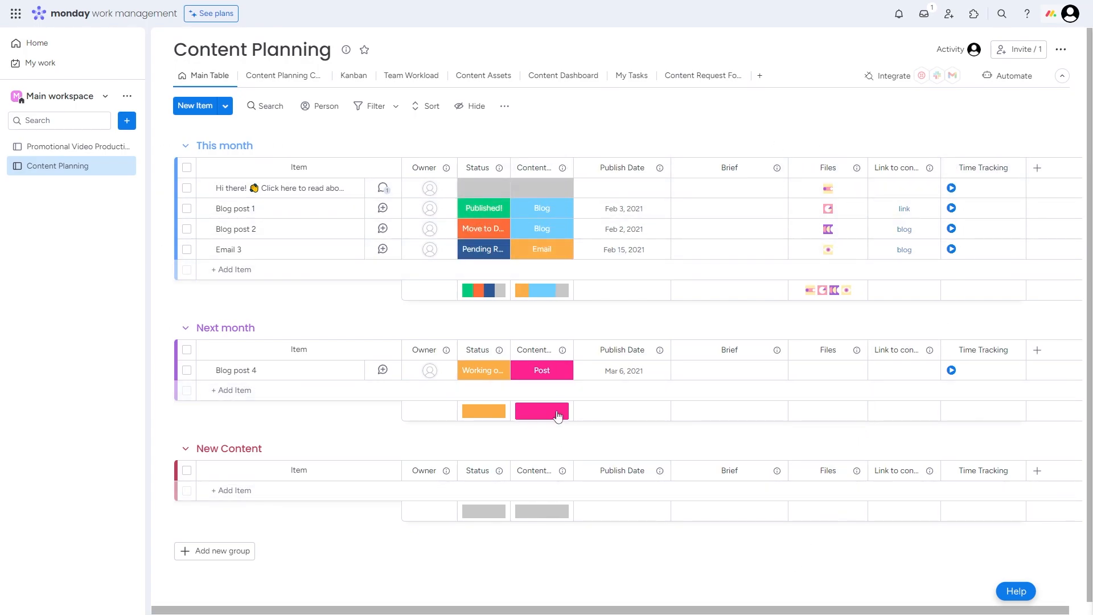
# Look through the Content Planning board's calendar, Kanban, Team Workload and Content Dashboard views and return to the Promotional Video Production board
pyautogui.click(283, 75)
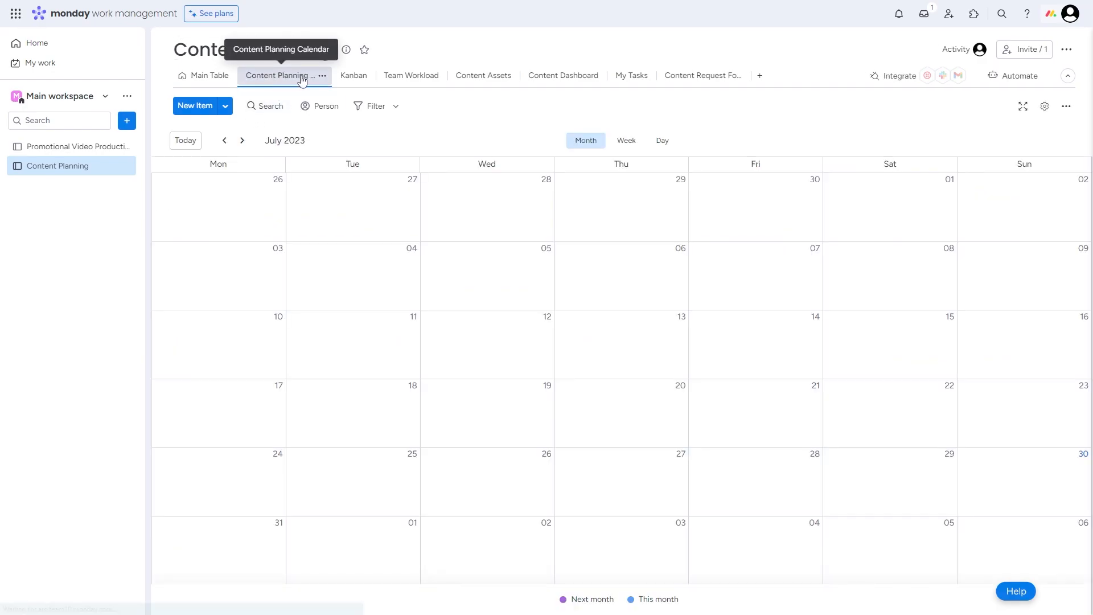
pyautogui.click(354, 78)
pyautogui.click(405, 76)
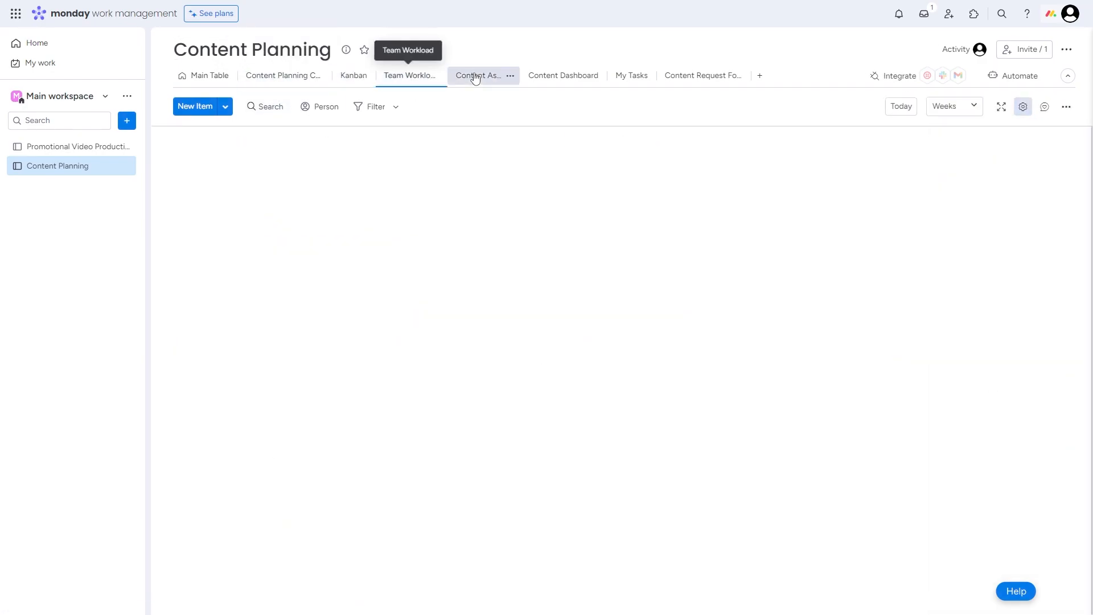
pyautogui.click(562, 75)
pyautogui.click(71, 147)
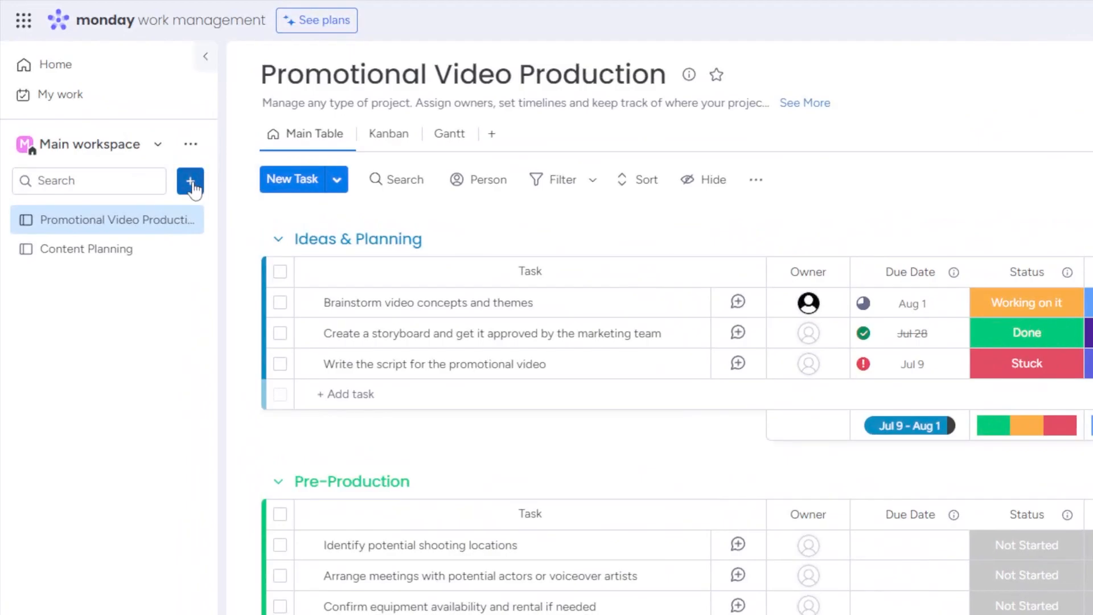
# Create a private dashboard named Managerial Overview and connect the Promotional Video Production board to it
pyautogui.click(195, 185)
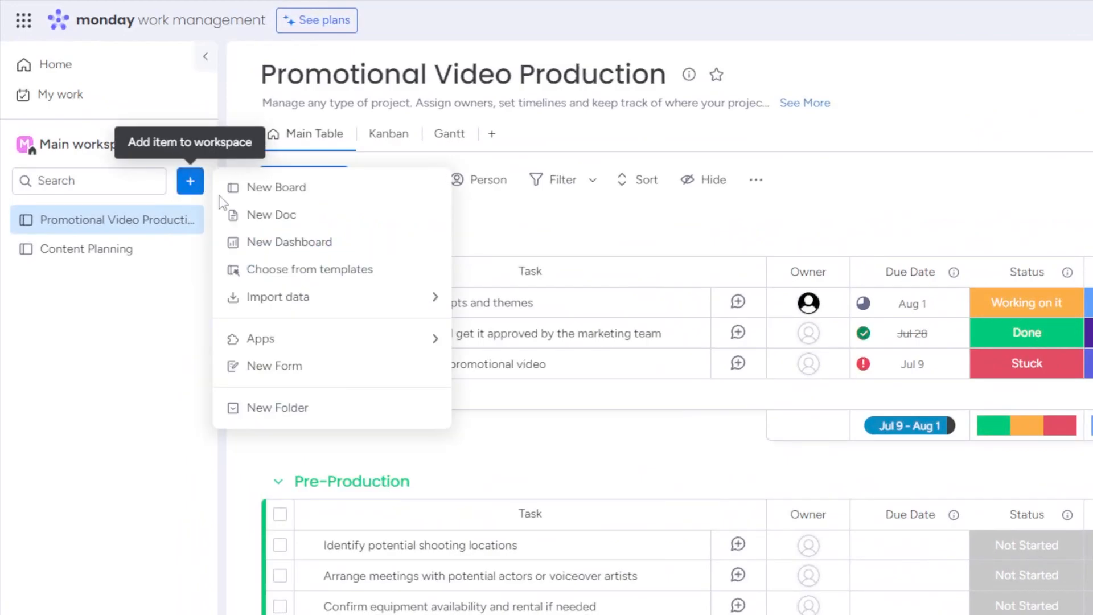
pyautogui.click(290, 243)
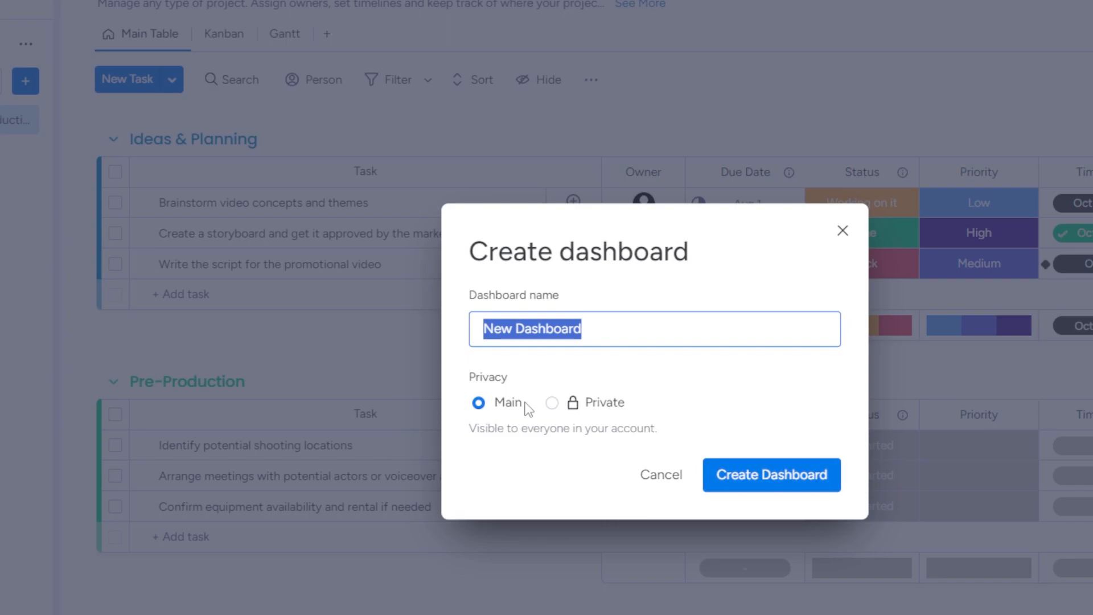
pyautogui.click(555, 409)
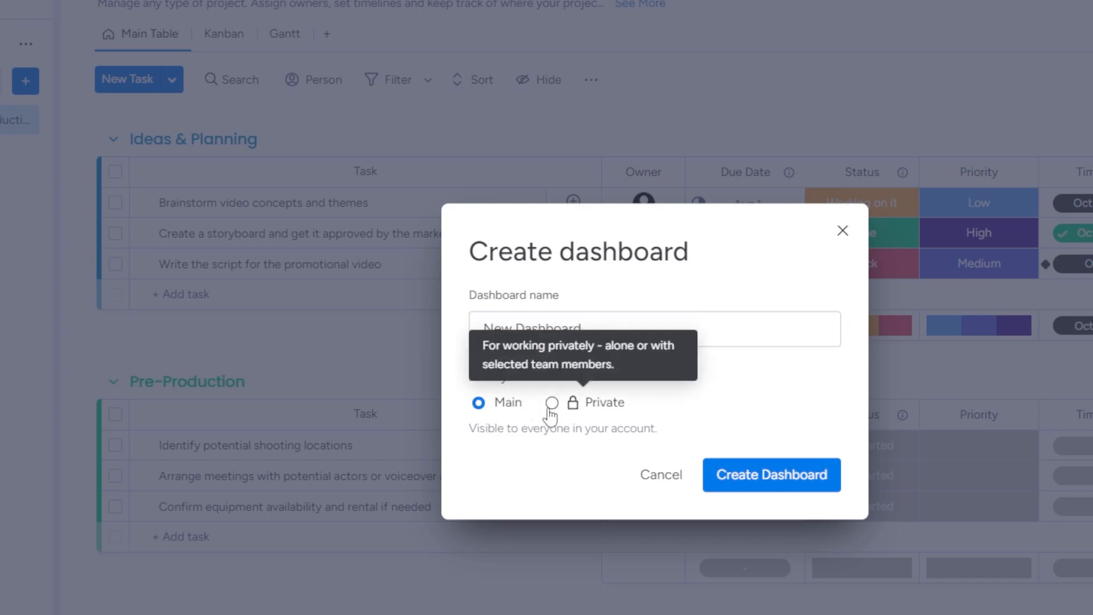
pyautogui.click(550, 414)
pyautogui.moveTo(632, 329); pyautogui.dragTo(436, 303)
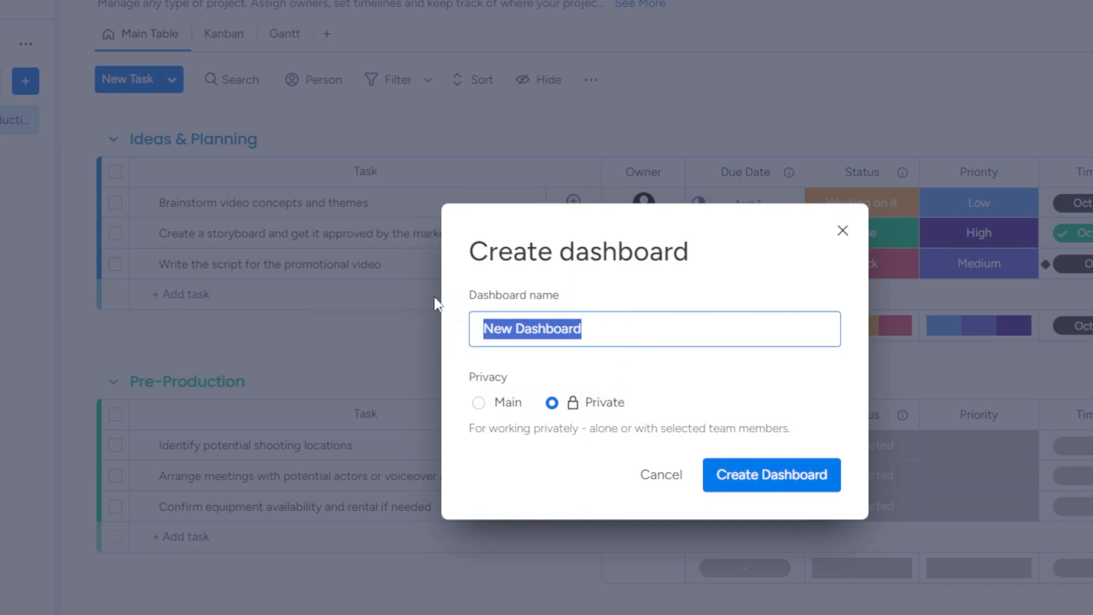
pyautogui.write('Managerial')
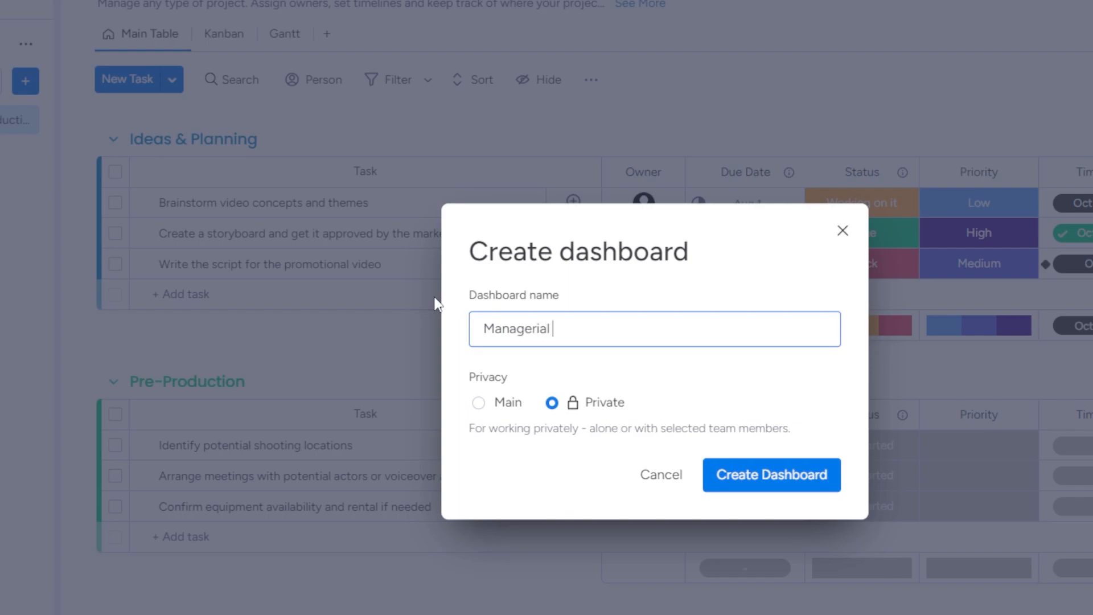
pyautogui.write(' Overview')
pyautogui.click(790, 472)
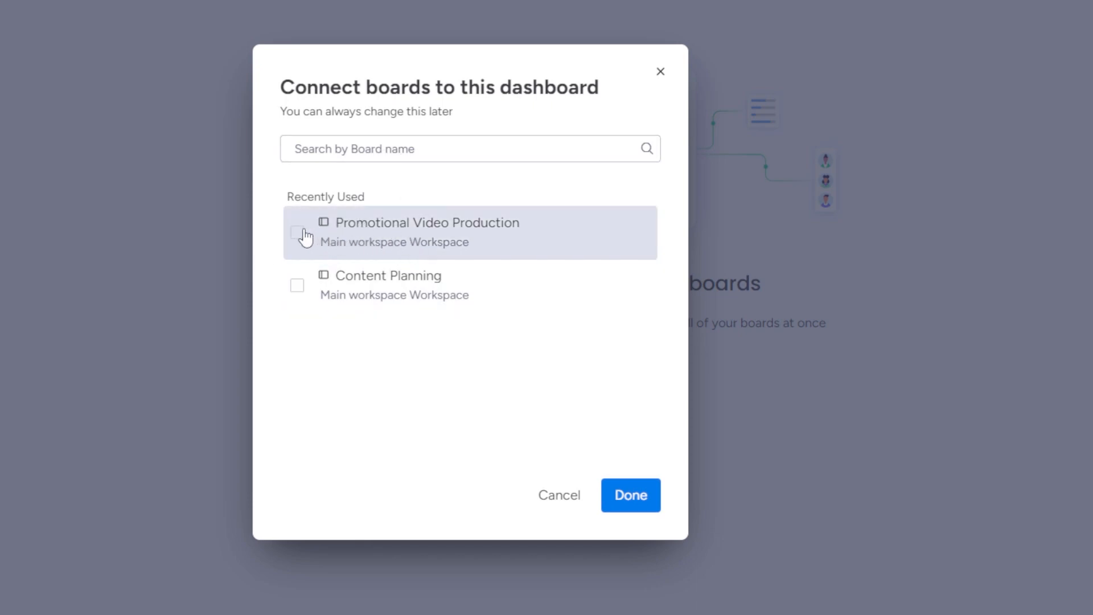
pyautogui.click(422, 241)
pyautogui.click(629, 485)
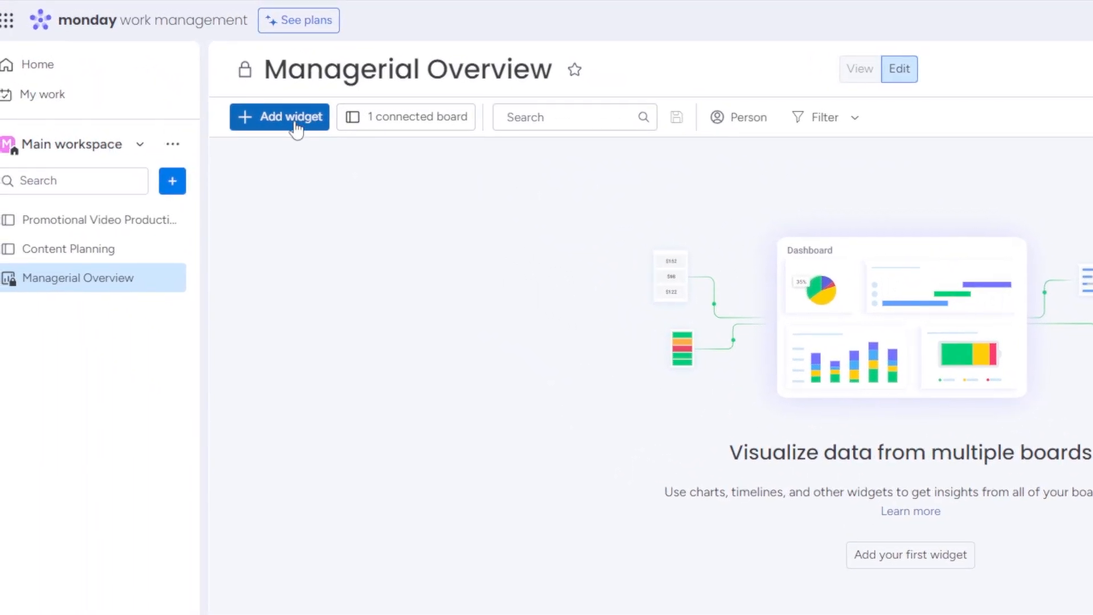
# Add a Chart widget and a Battery widget to the Managerial Overview dashboard
pyautogui.click(295, 129)
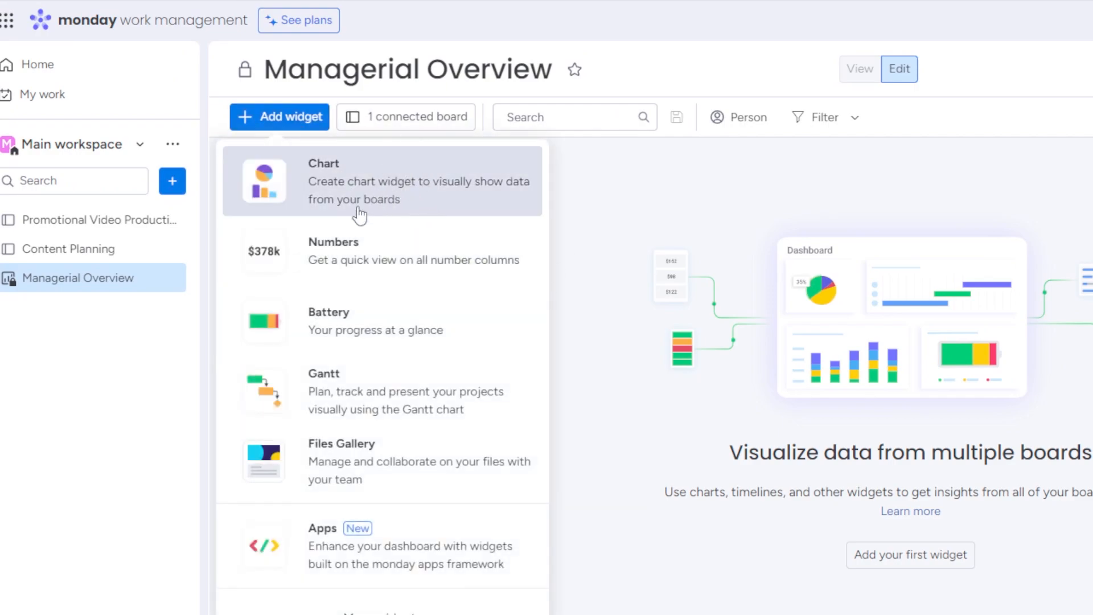
pyautogui.click(404, 184)
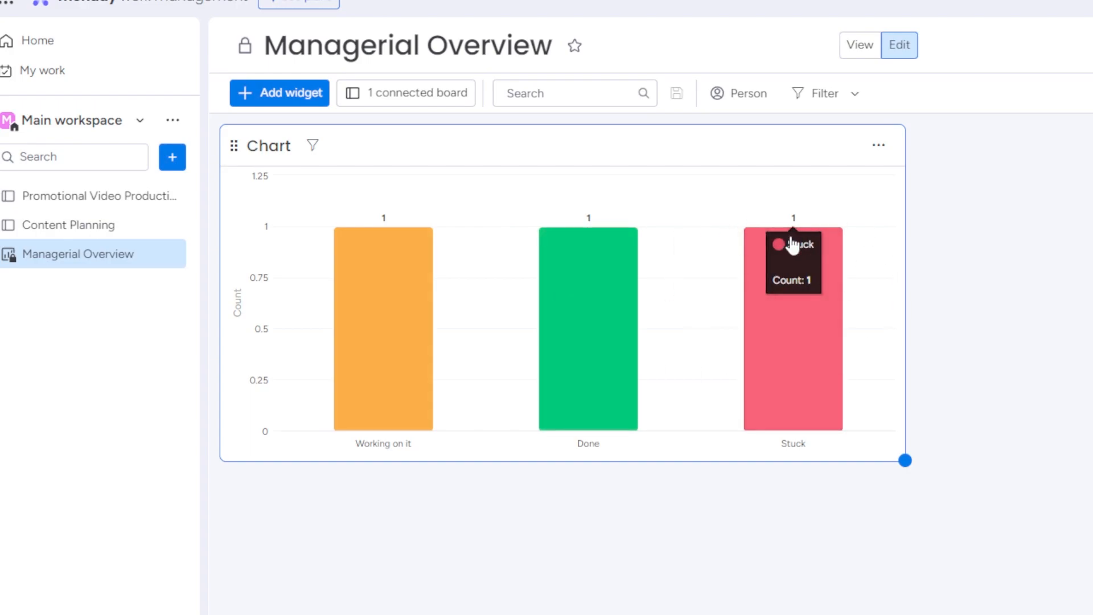
pyautogui.click(265, 98)
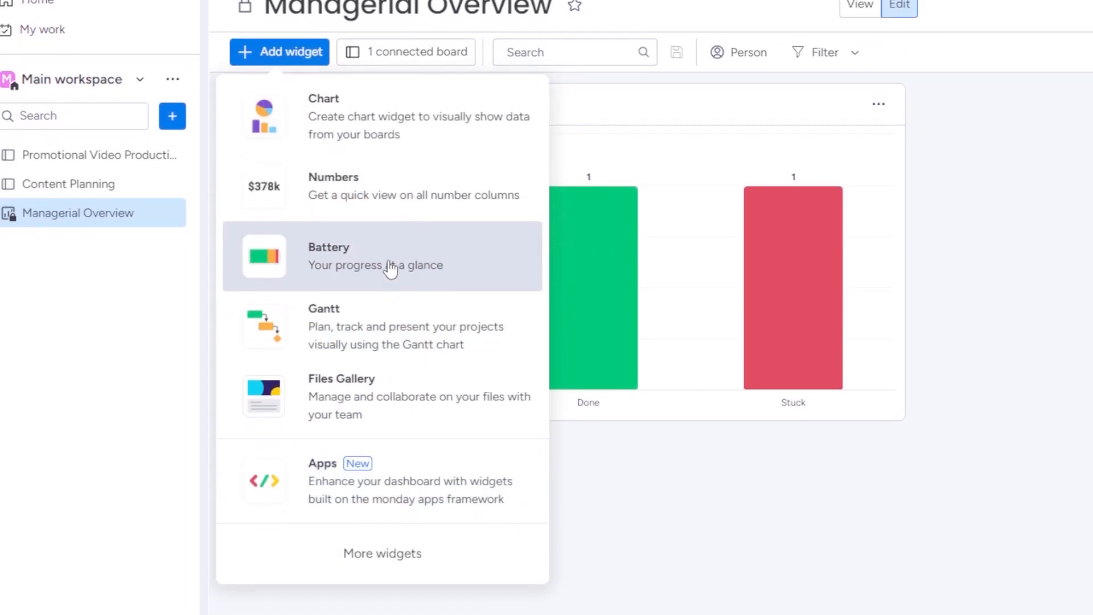
pyautogui.click(416, 259)
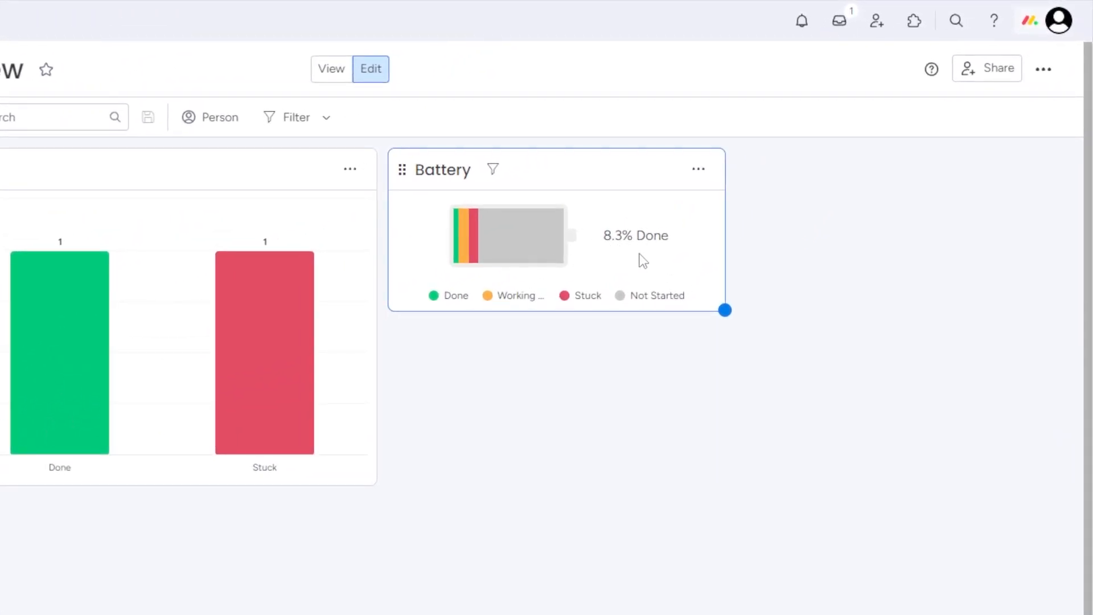
pyautogui.click(162, 116)
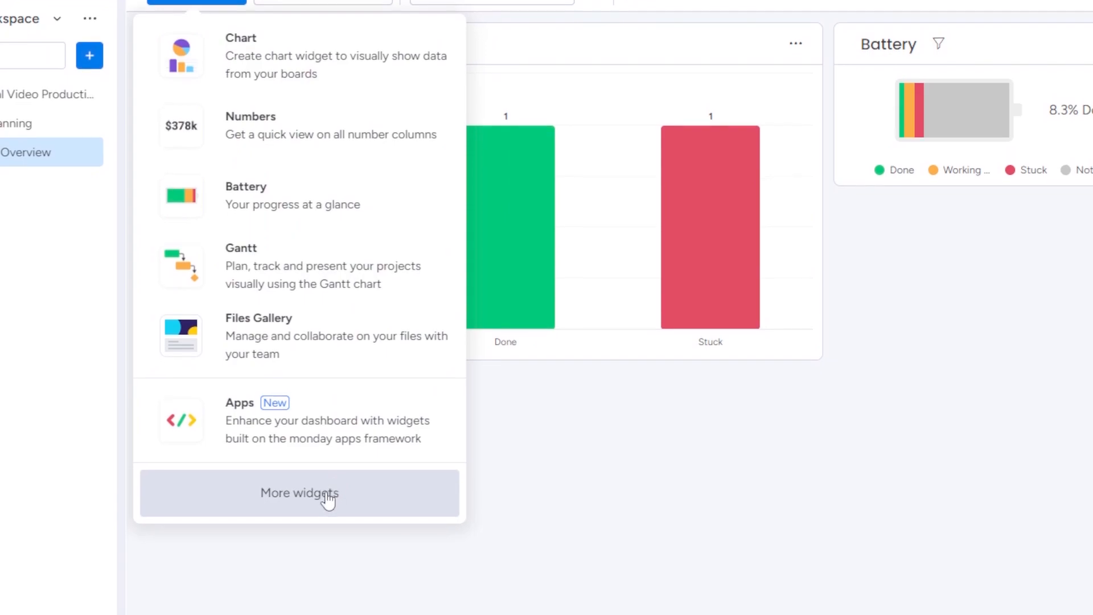
pyautogui.click(628, 528)
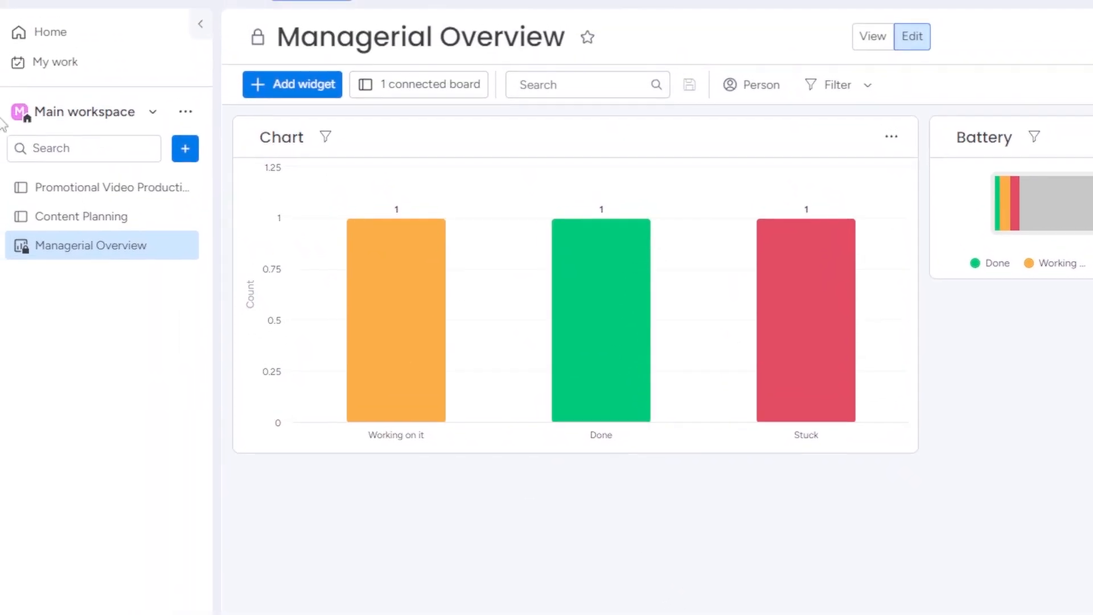
# Examine the widgets in the Content Planning board's Content Dashboard and go back to the Promotional Video Production board
pyautogui.click(103, 249)
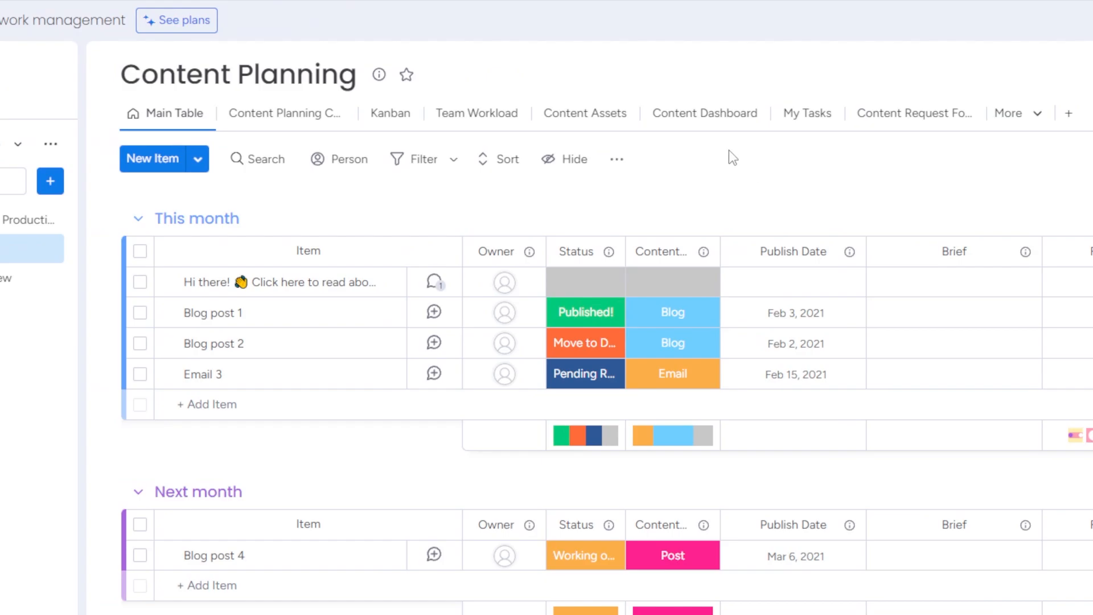
pyautogui.click(683, 120)
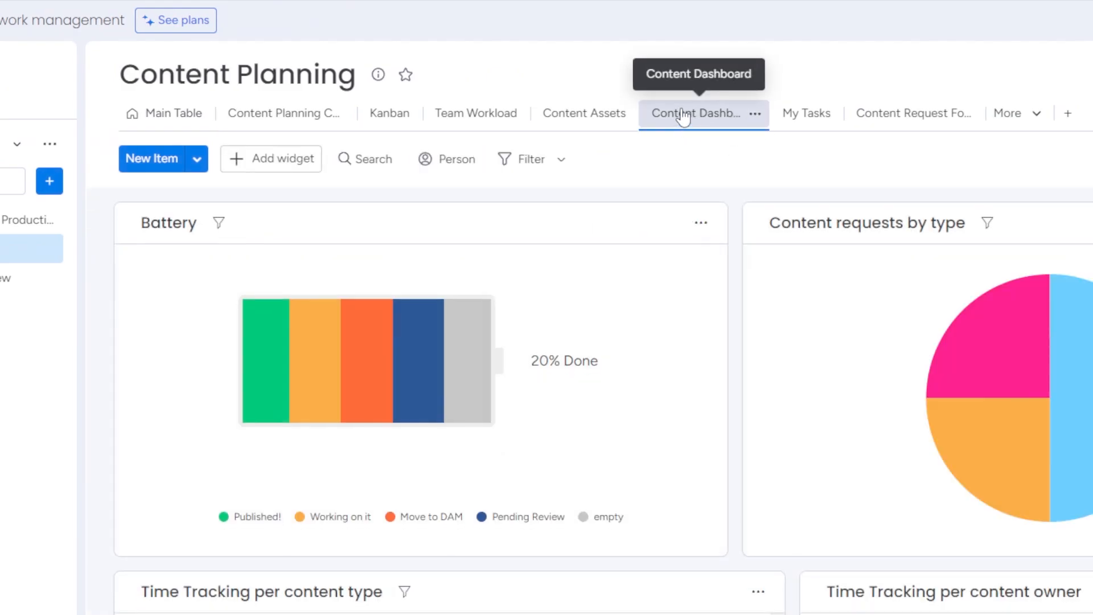
pyautogui.scroll(-3, 888, 569)
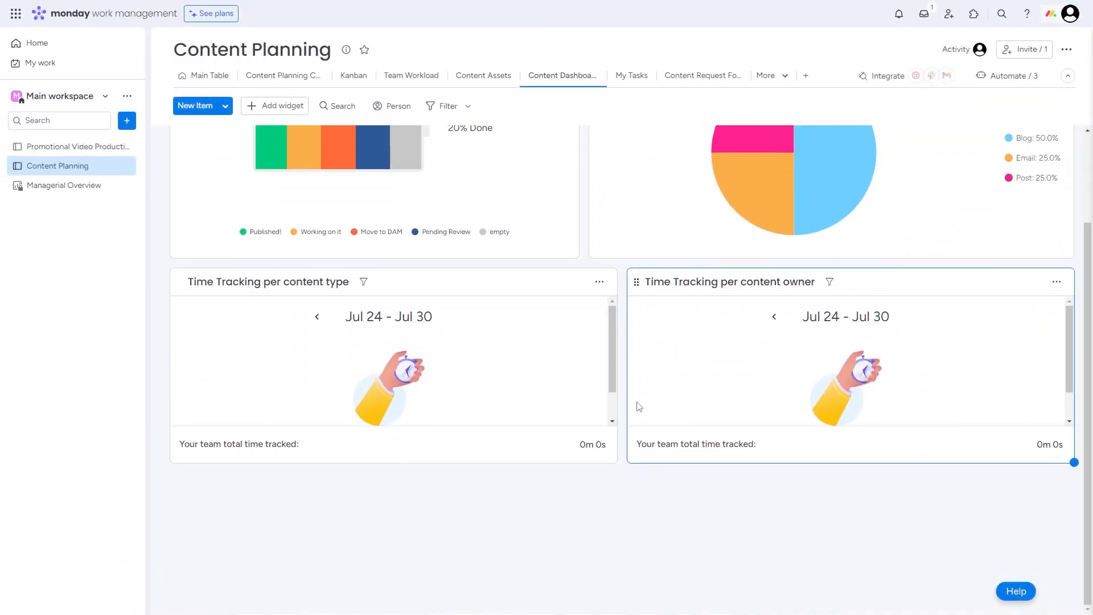
pyautogui.scroll(2, 637, 407)
pyautogui.scroll(-2, 634, 520)
pyautogui.scroll(1, 633, 520)
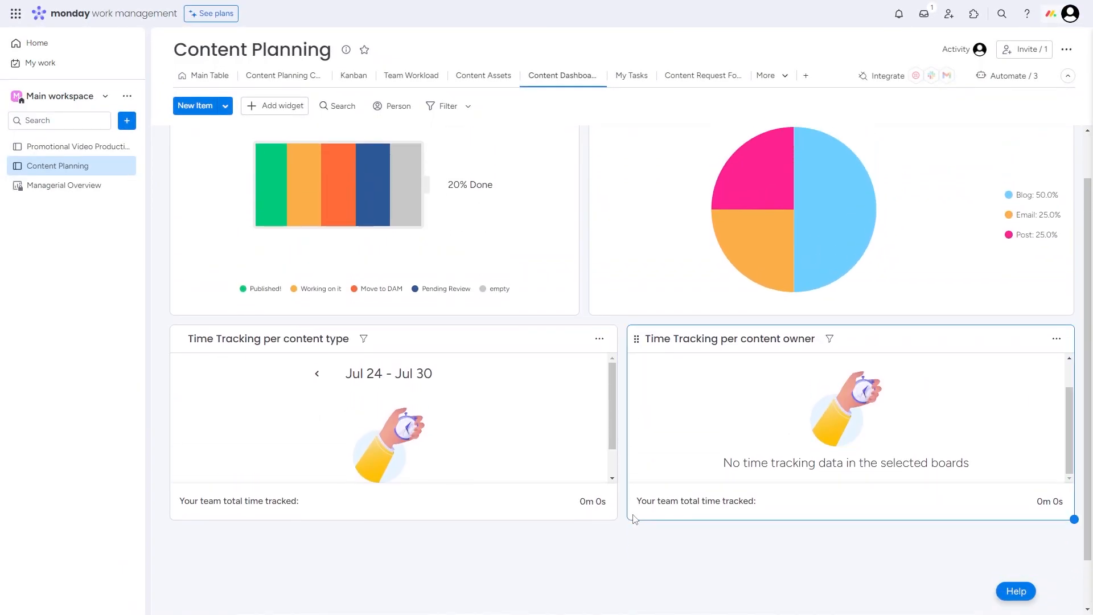
pyautogui.scroll(1, 512, 399)
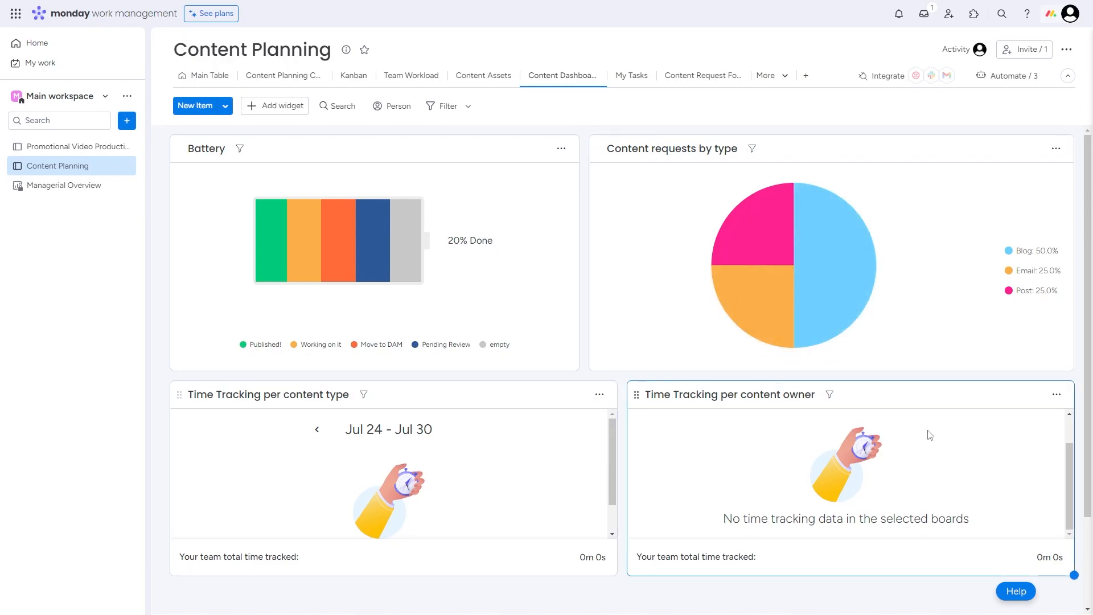
pyautogui.click(78, 147)
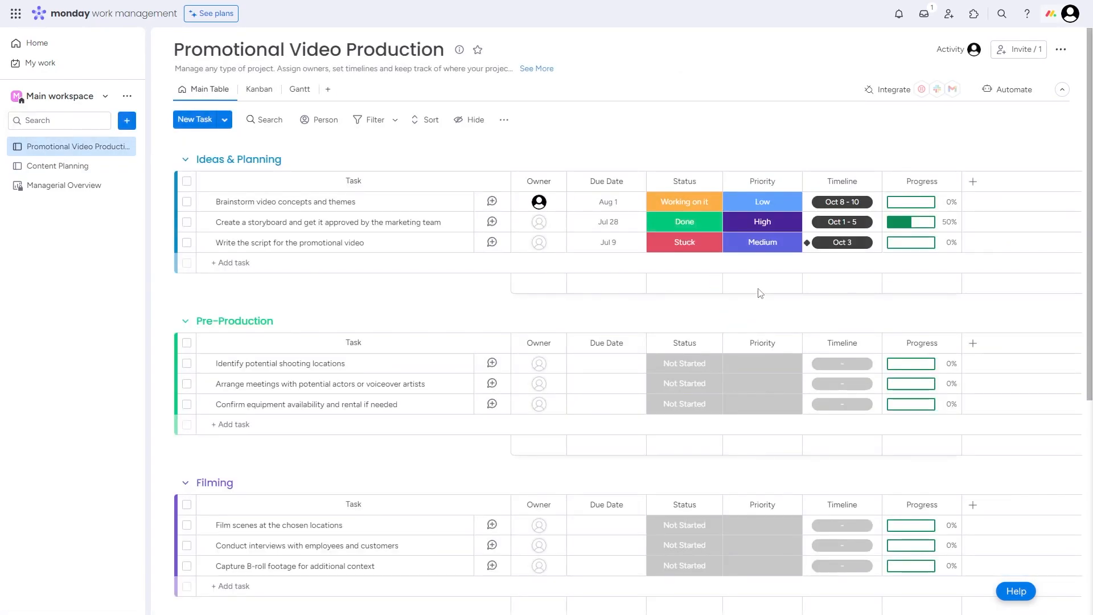